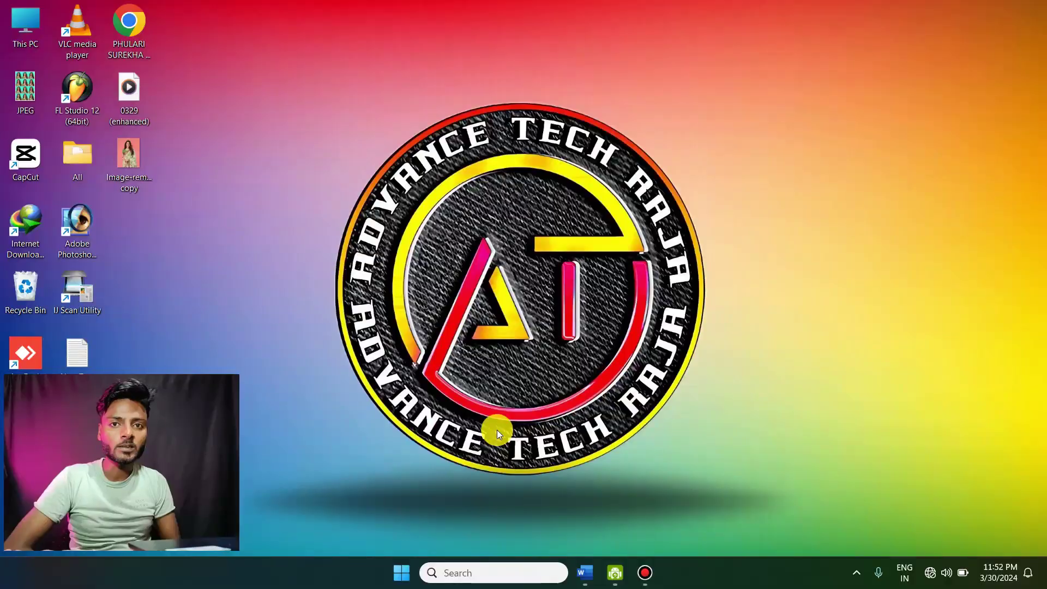
Step: Bring up the Word page showing twelve bordered cyan-background passport photos in a 3x4 grid
click(583, 582)
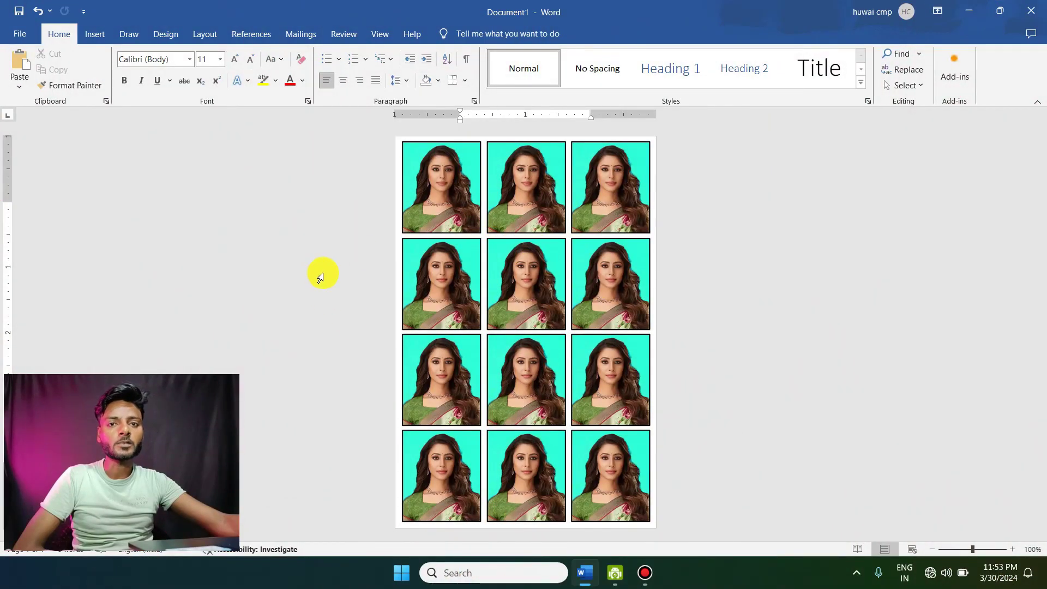
Step: Discard changes to the photo grid, relaunch Word and create a blank Document1
click(1030, 9)
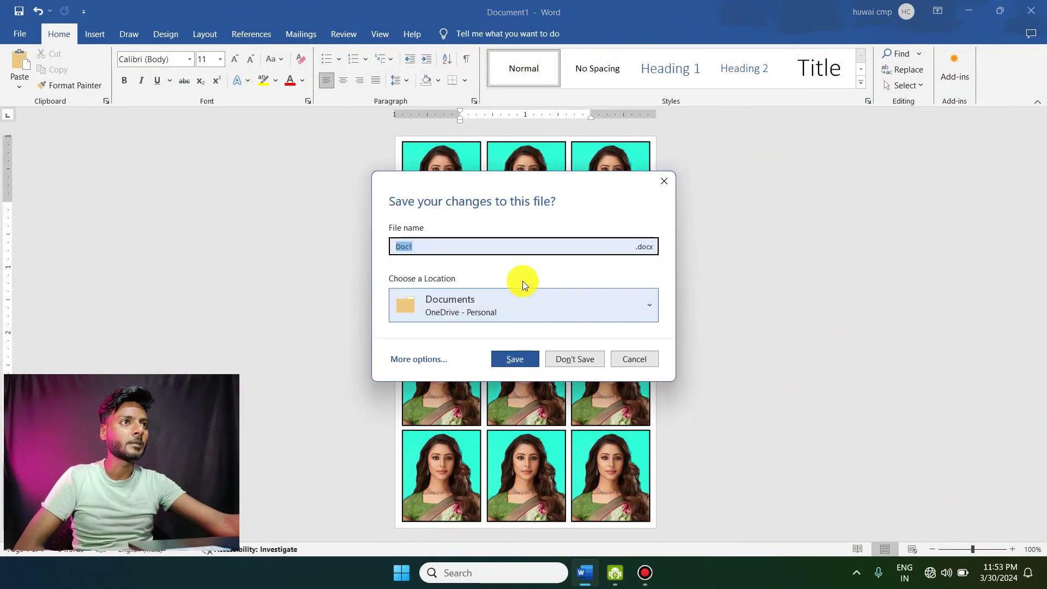
click(577, 363)
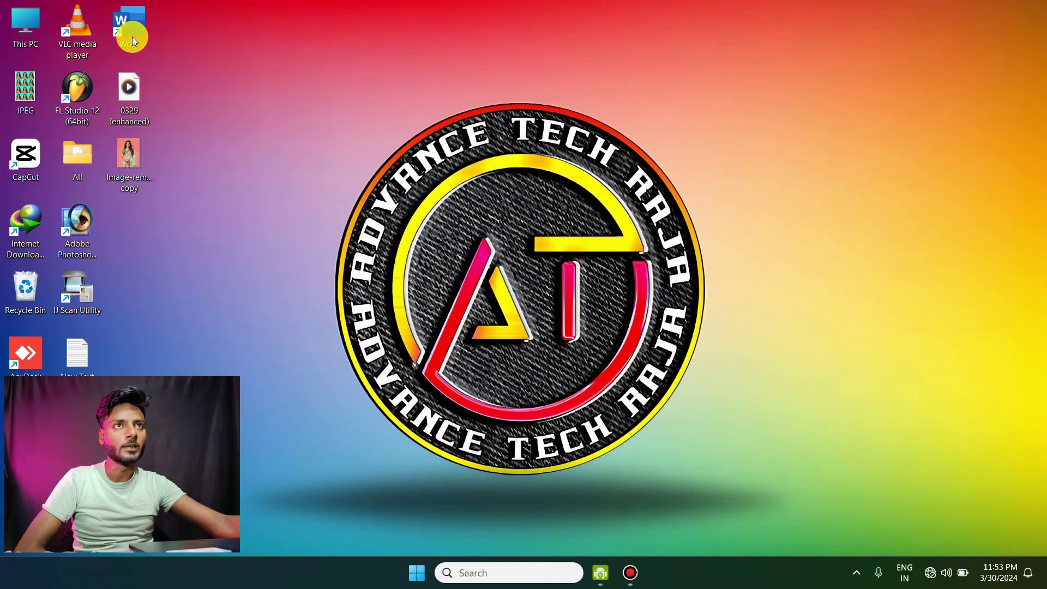
double_click(134, 27)
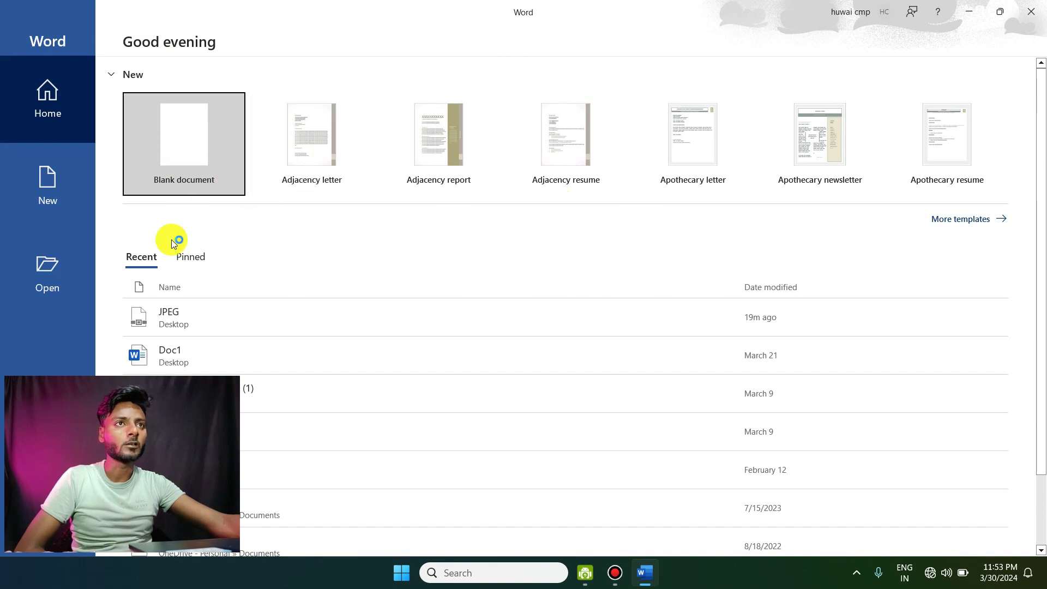
click(192, 132)
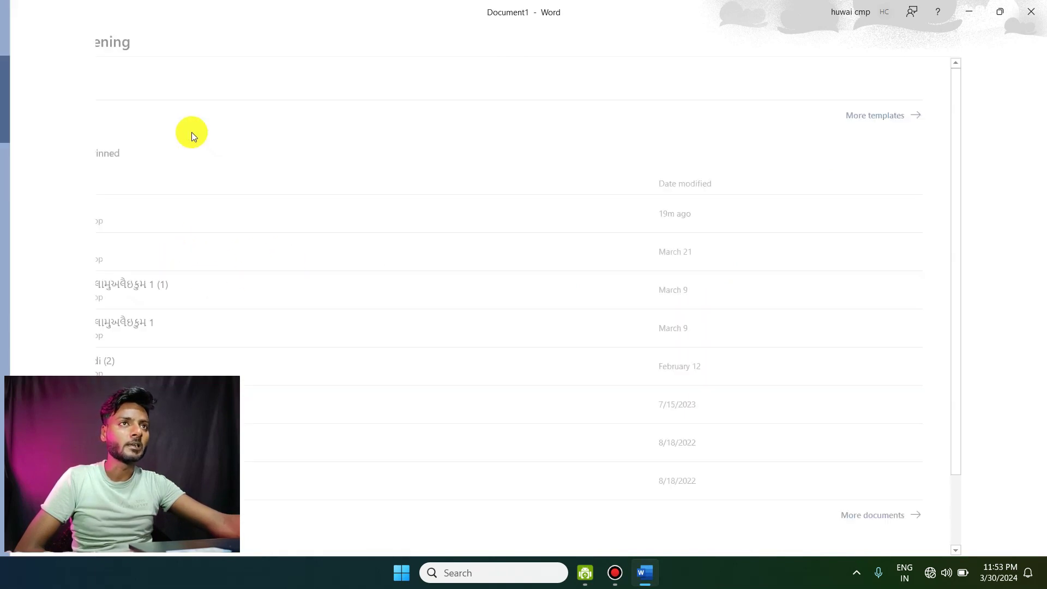
scroll(391, 244, down, 2)
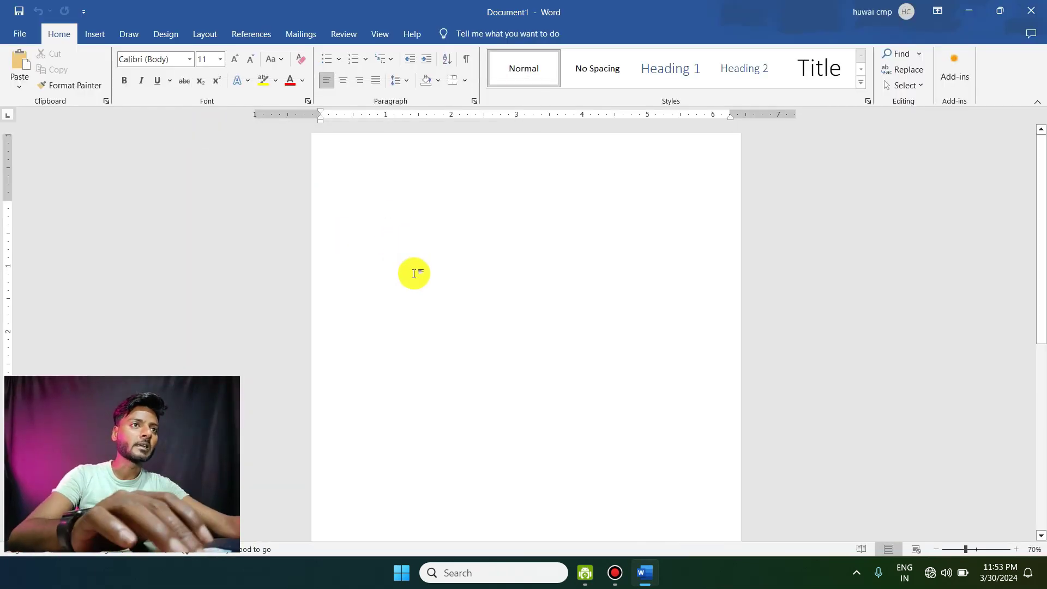
scroll(411, 273, down, 3)
scroll(466, 273, down, 2)
scroll(539, 282, up, 4)
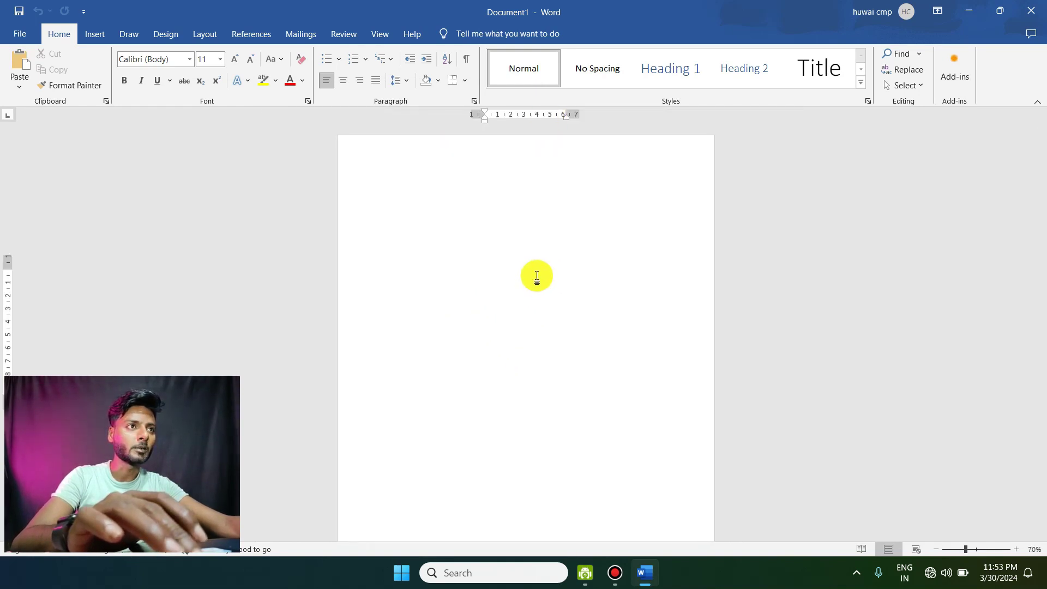
scroll(535, 276, down, 2)
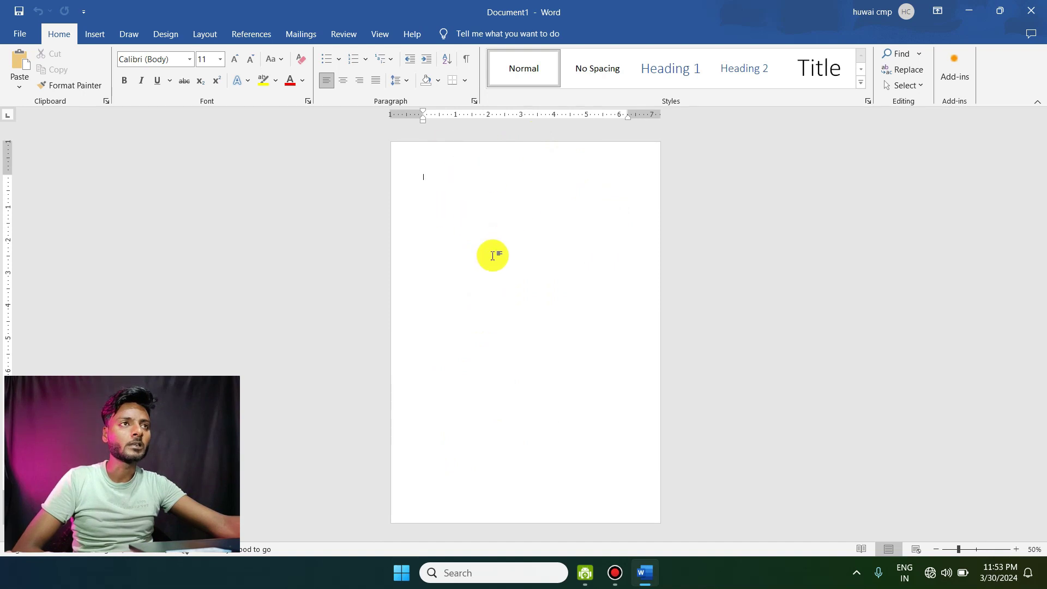
Step: Set Document1's paper size to 4"x6" (10x15cm) from the Layout Size list
click(205, 34)
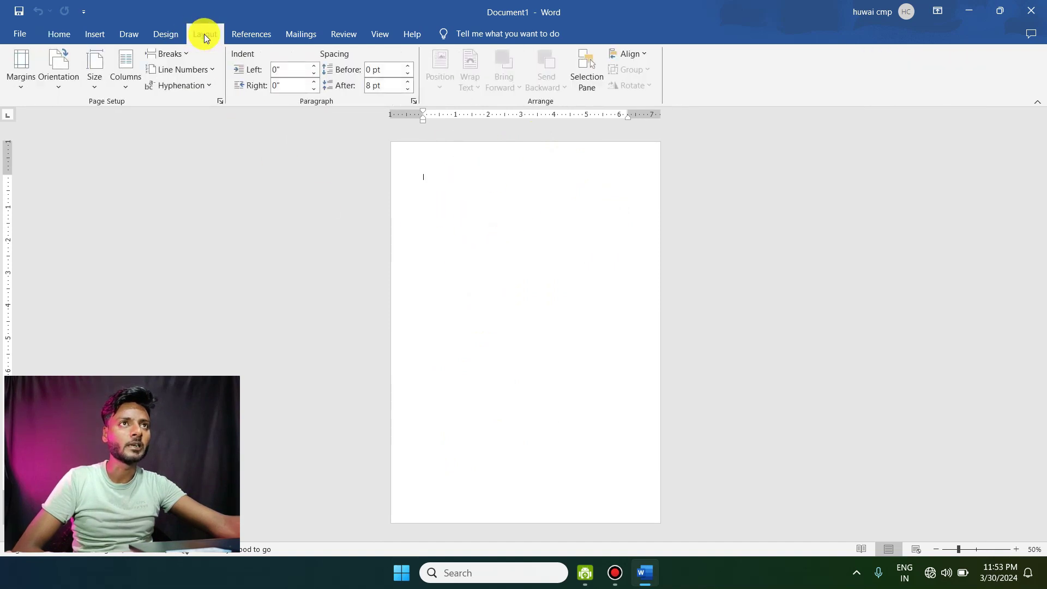
click(95, 87)
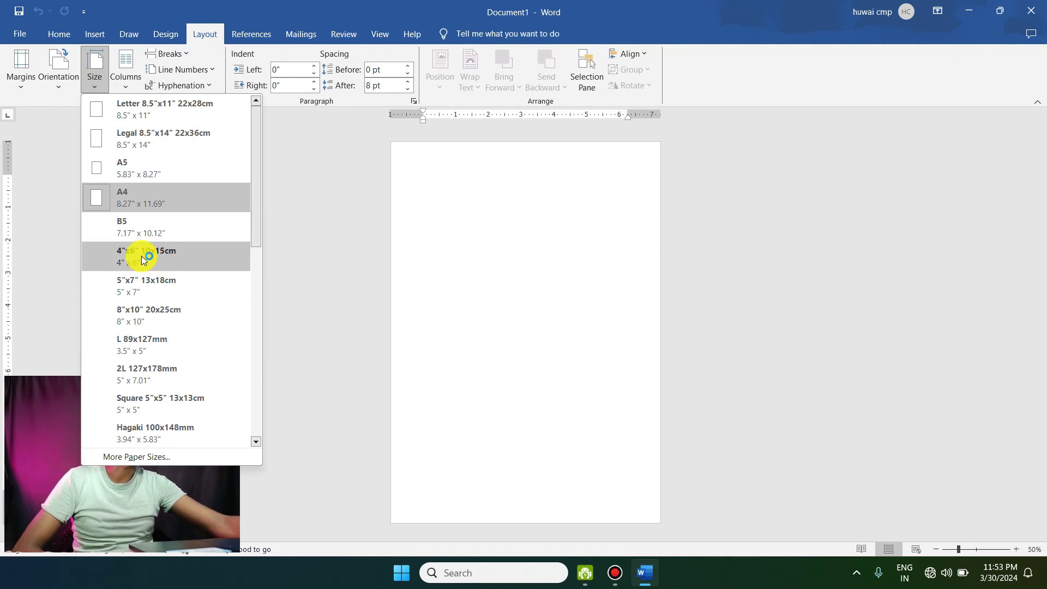
click(184, 257)
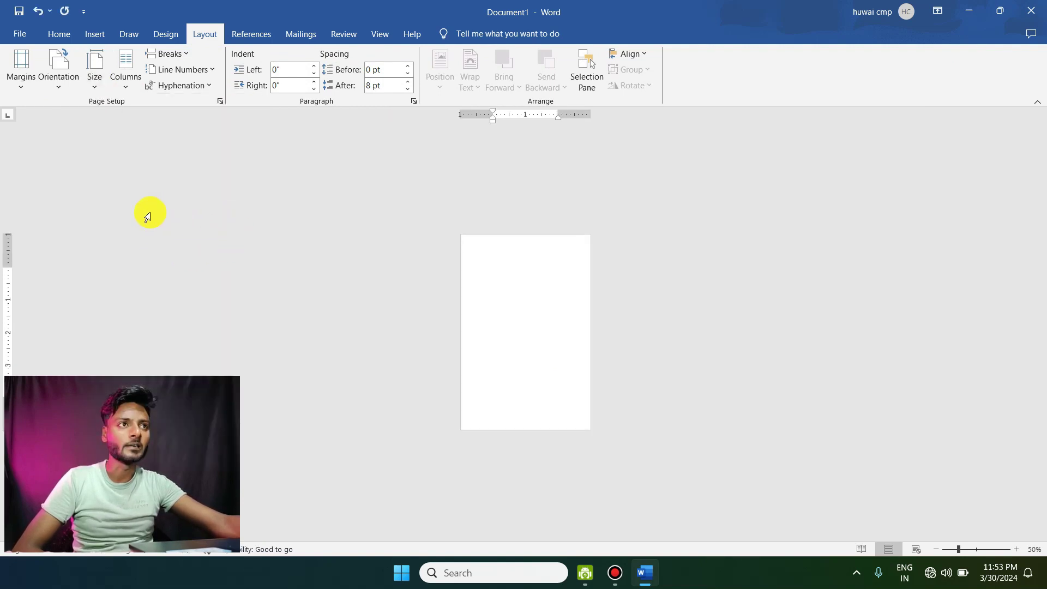
scroll(542, 292, up, 3)
scroll(542, 292, up, 3)
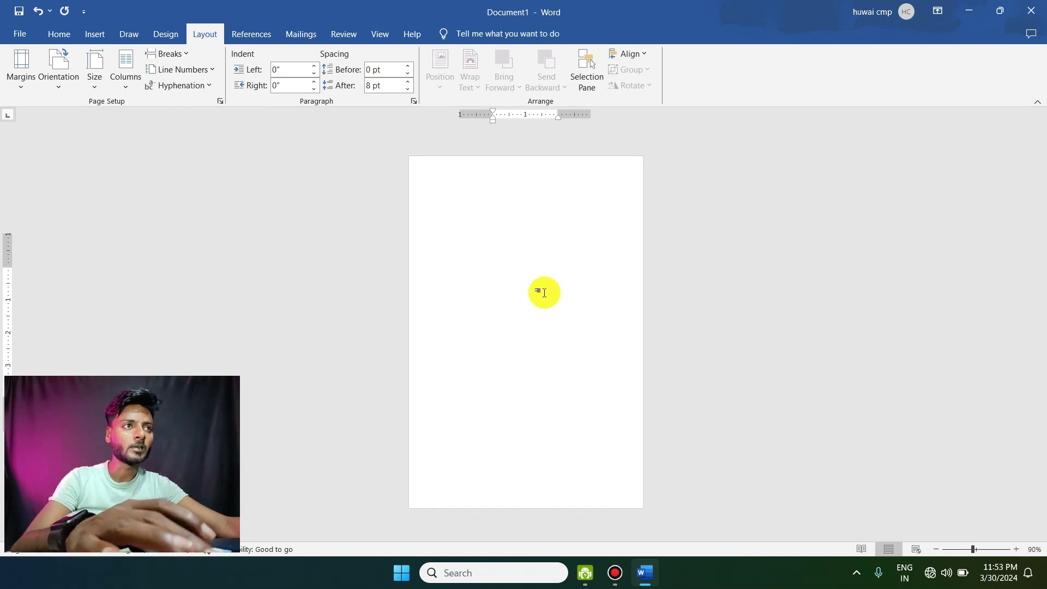
scroll(507, 240, down, 1)
scroll(545, 251, up, 3)
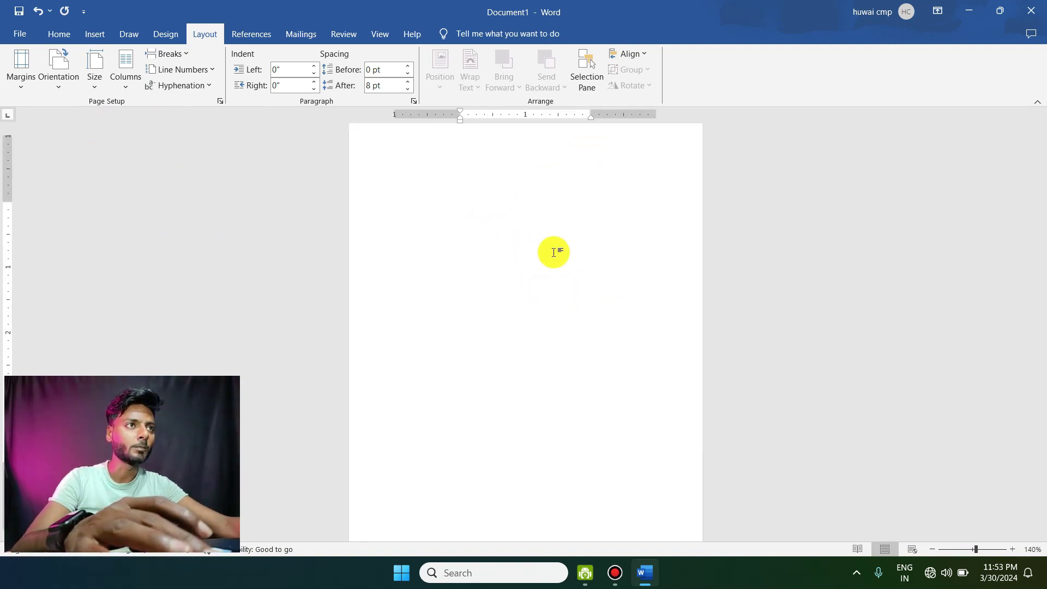
scroll(552, 253, up, 2)
scroll(552, 253, down, 7)
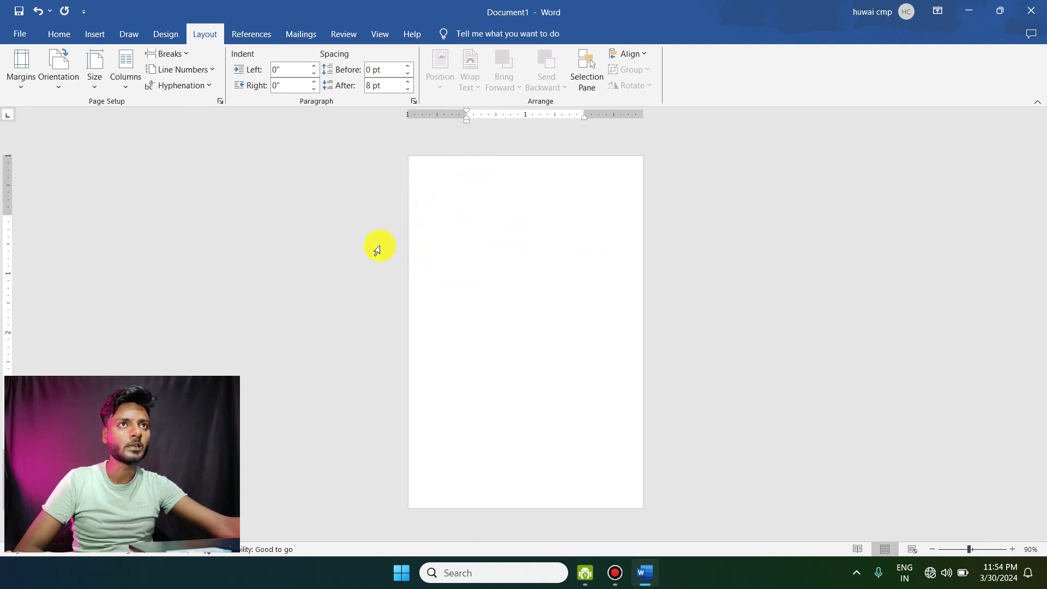
Step: Insert the Desktop picture 'Image-removebg-preview copy', which arrives 2" wide by 2.63" high
click(92, 34)
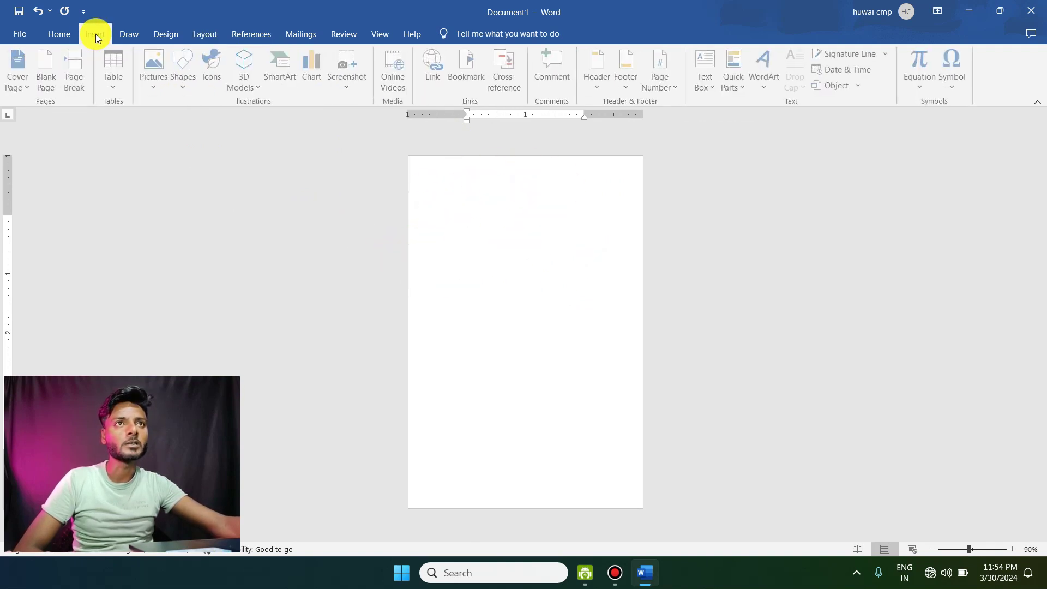
click(154, 80)
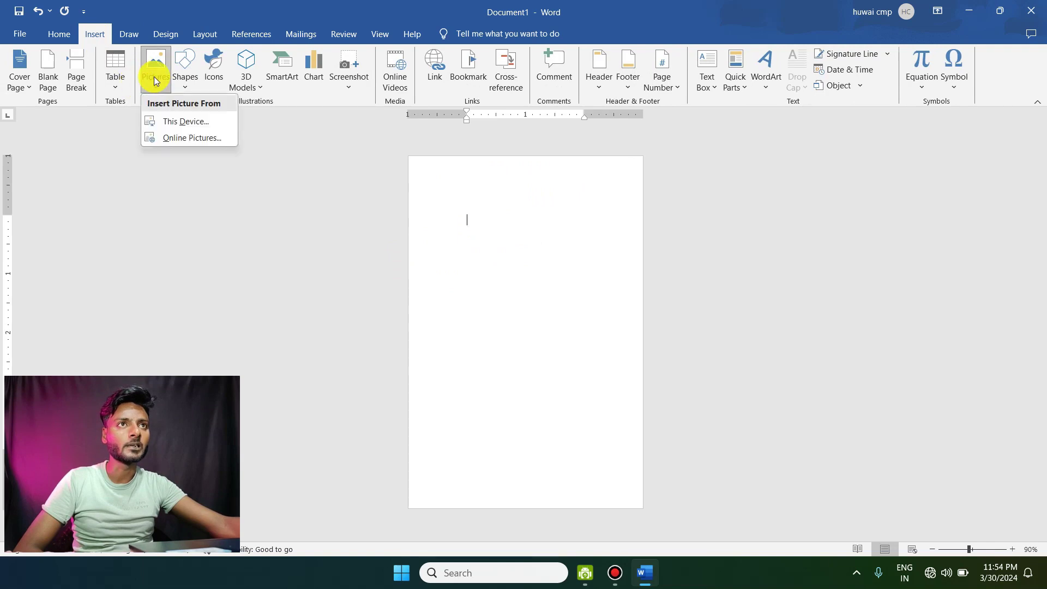
click(201, 122)
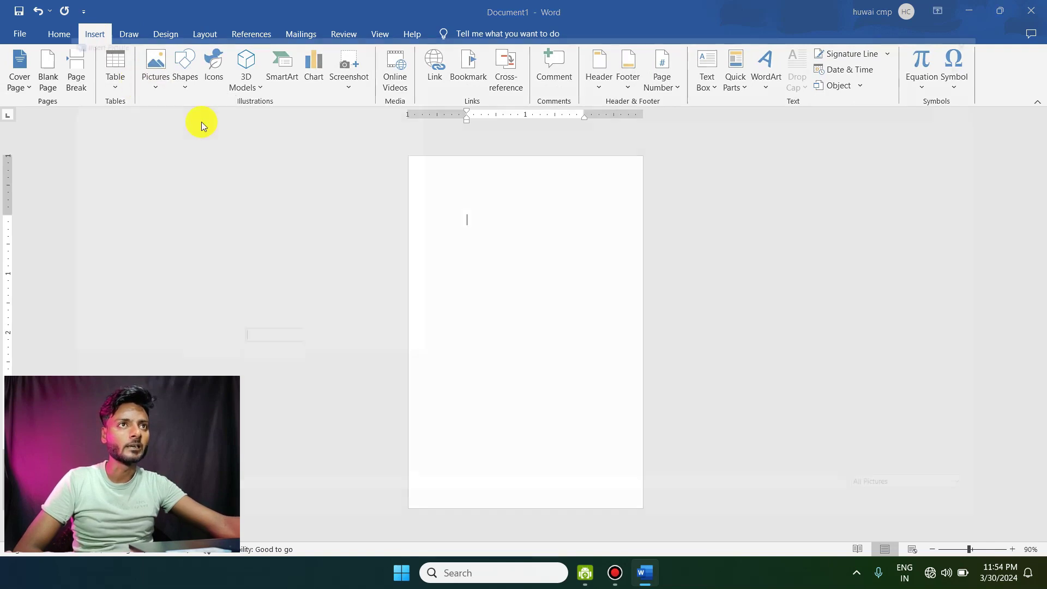
click(54, 183)
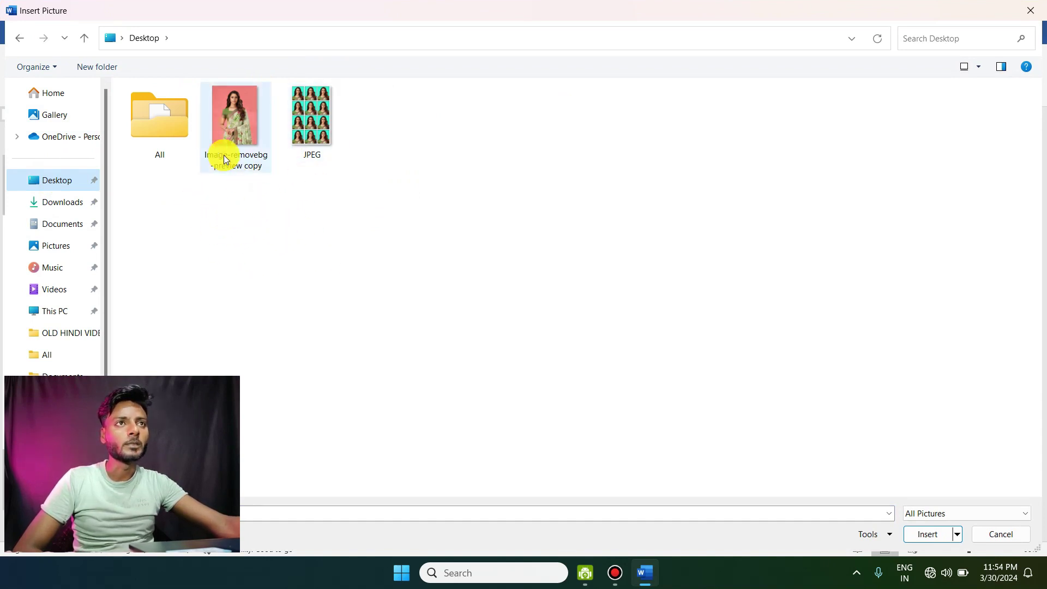
click(237, 116)
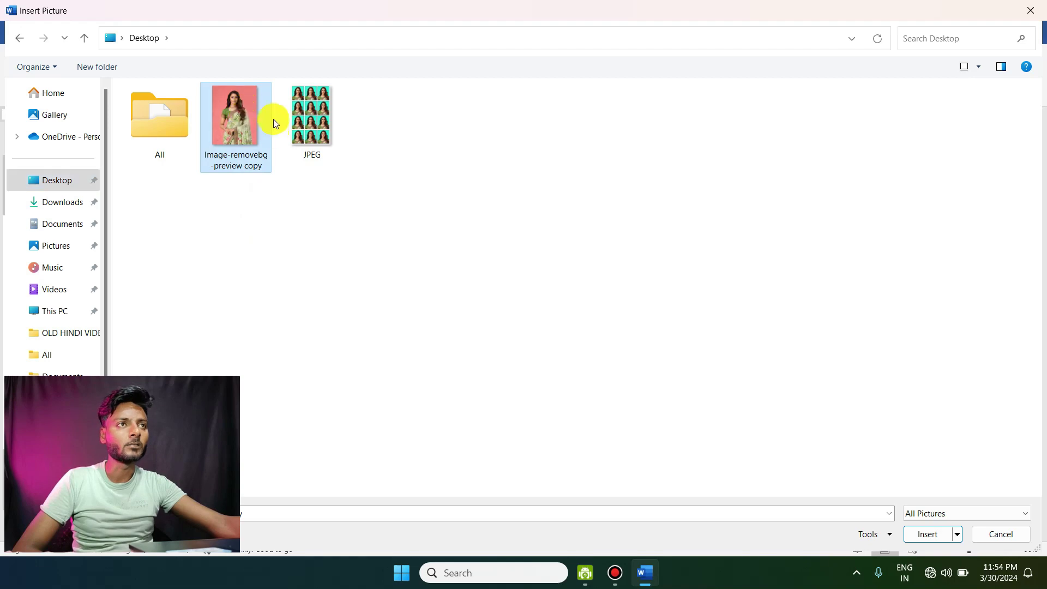
click(925, 537)
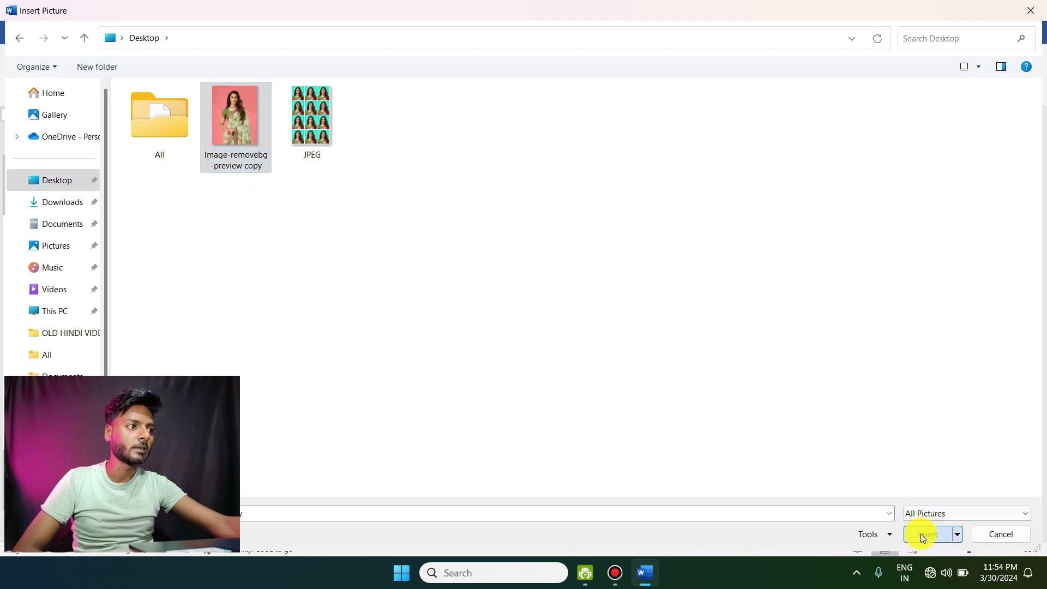
scroll(586, 290, up, 4)
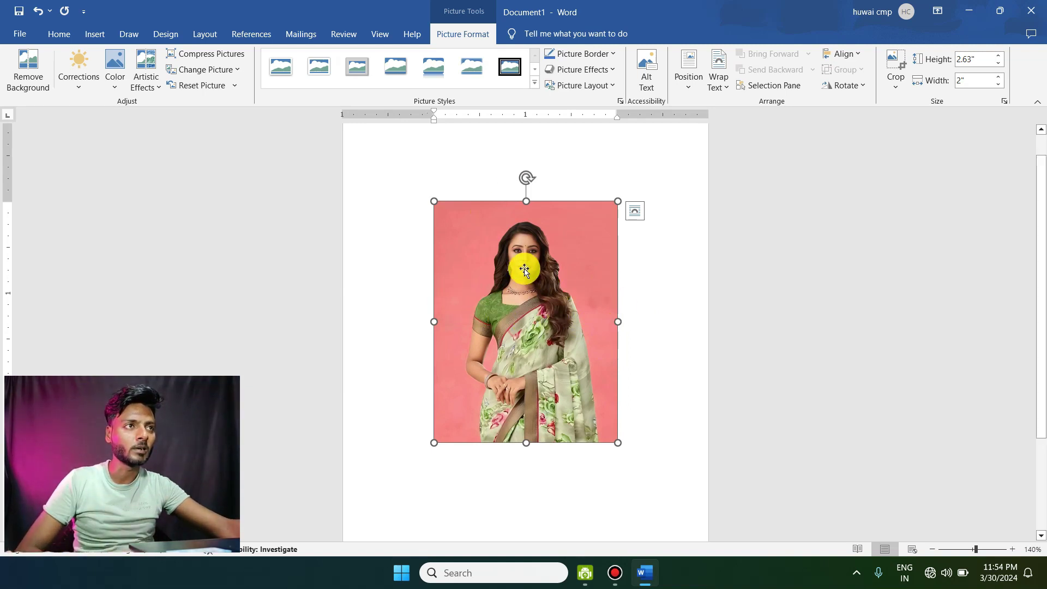
Step: Set the photo's wrapping to In Front of Text and drag it into position on the page
click(585, 279)
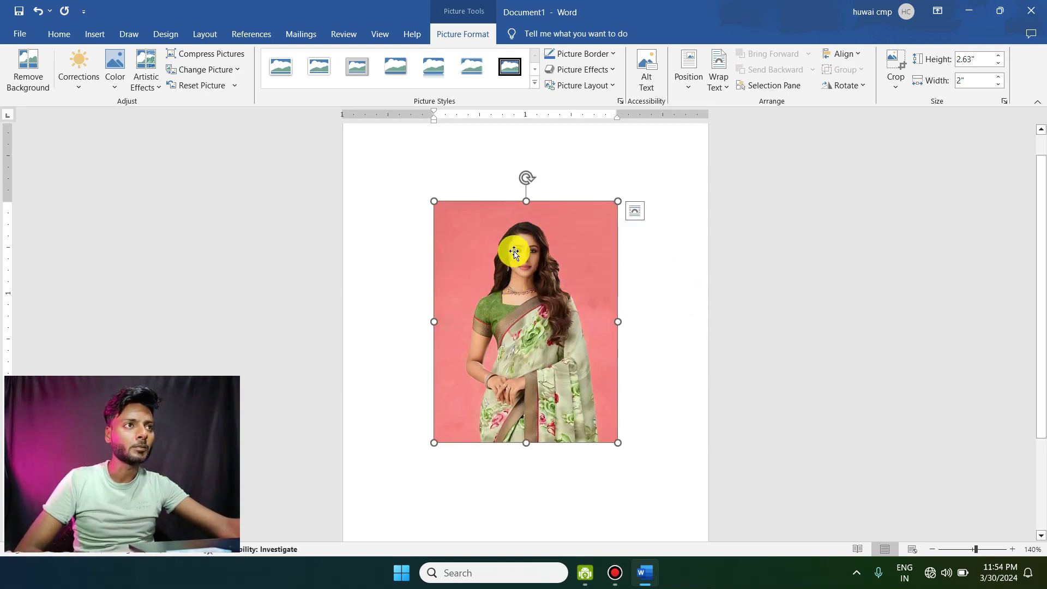
click(719, 87)
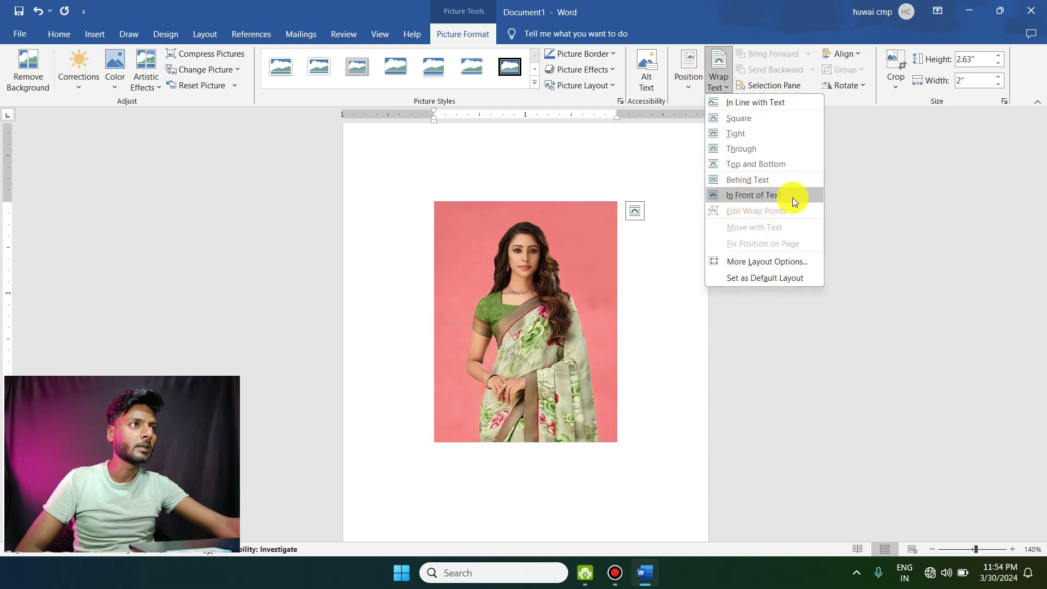
click(772, 194)
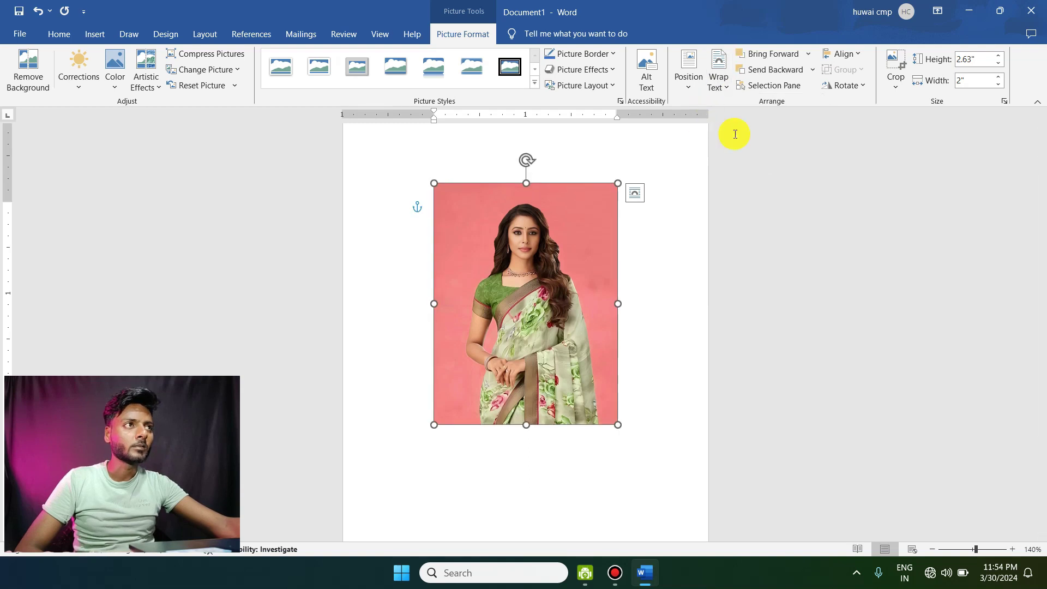
mouse_move(588, 241)
mouse_down()
mouse_move(518, 267)
mouse_move(501, 254)
mouse_up()
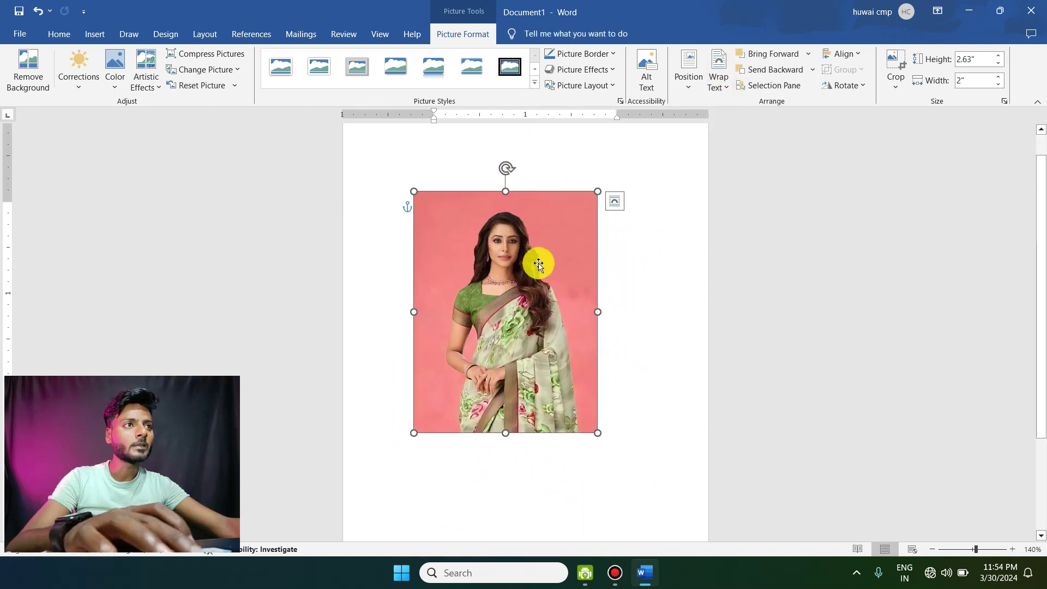
ctrl+scroll(522, 284, up, 1)
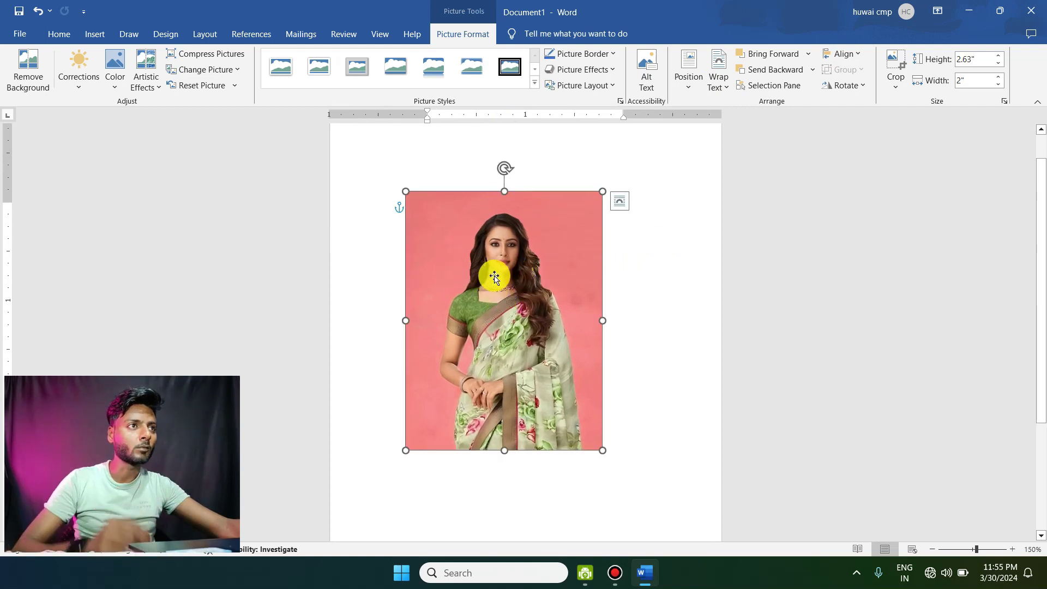
drag(508, 274, 534, 270)
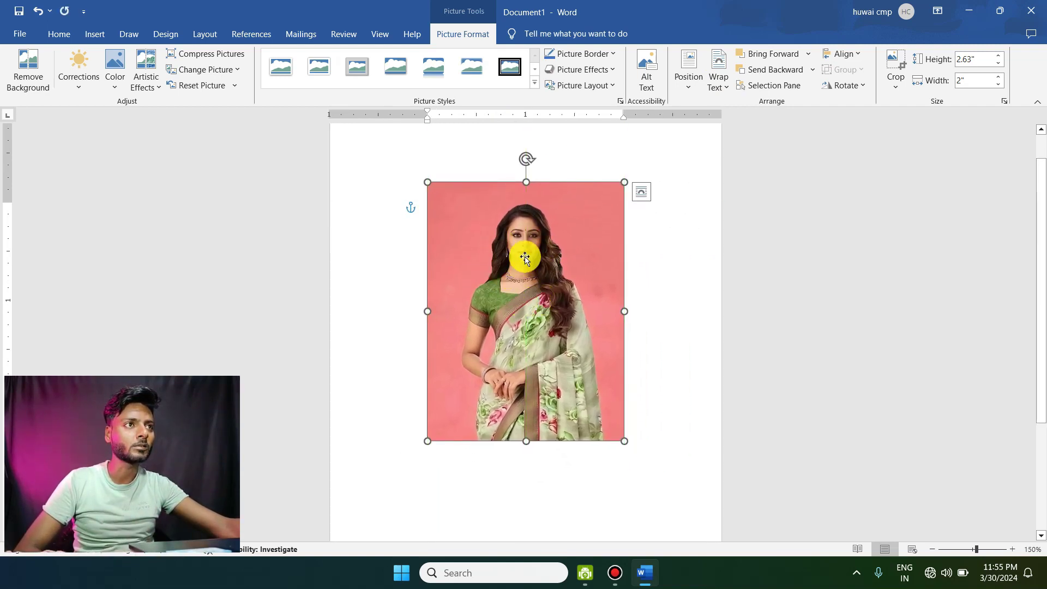
Step: Crop the photo's bottom, right and left edges down to 1.02" by 1.24"
click(902, 67)
drag(526, 438, 525, 319)
drag(622, 249, 575, 250)
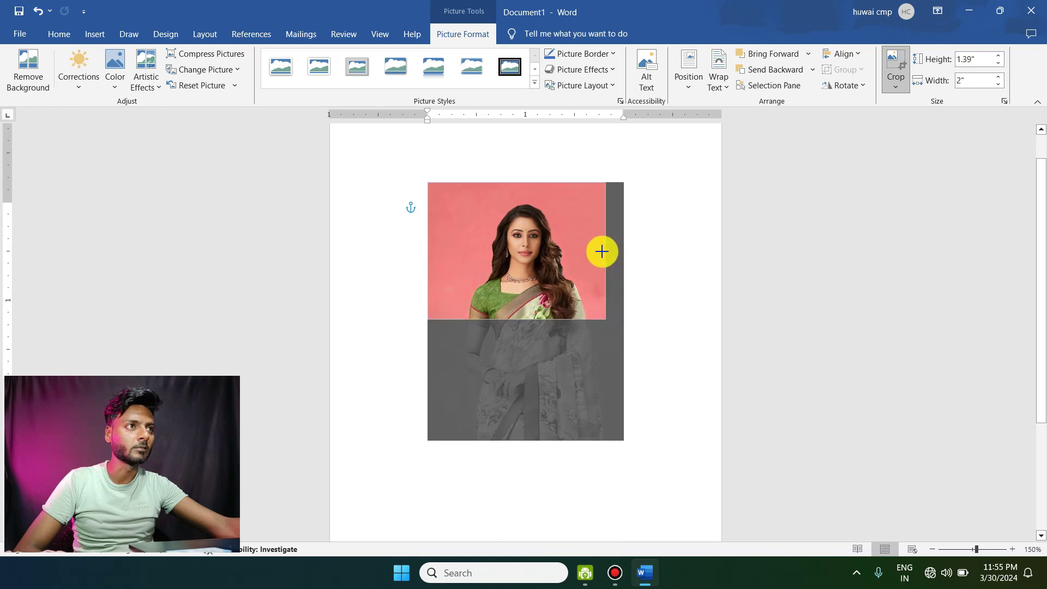
scroll(584, 265, up, 2)
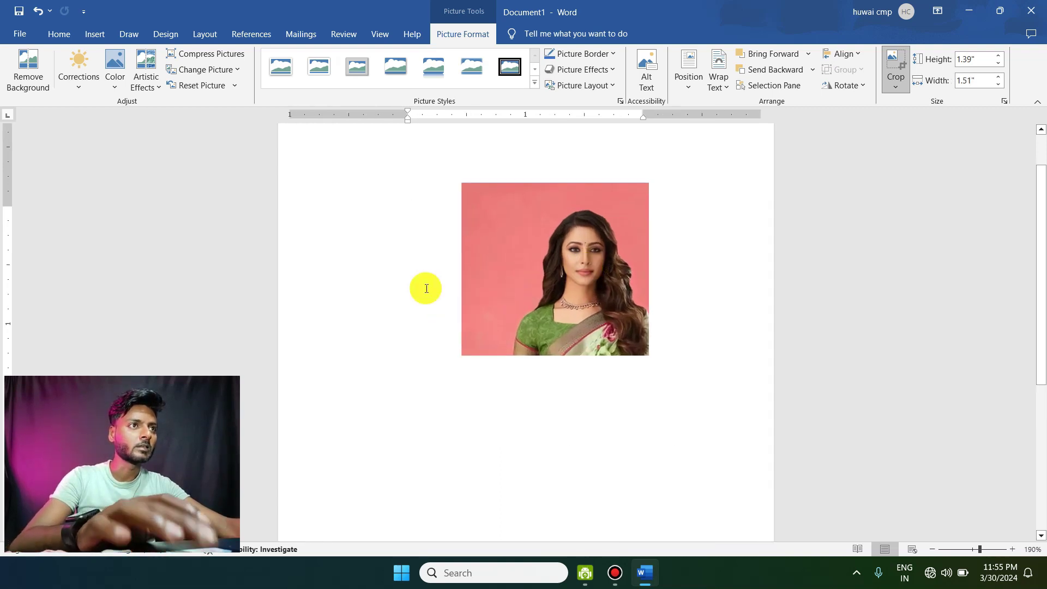
key(alt+j)
key(p)
key(v)
key(c)
drag(509, 274, 523, 273)
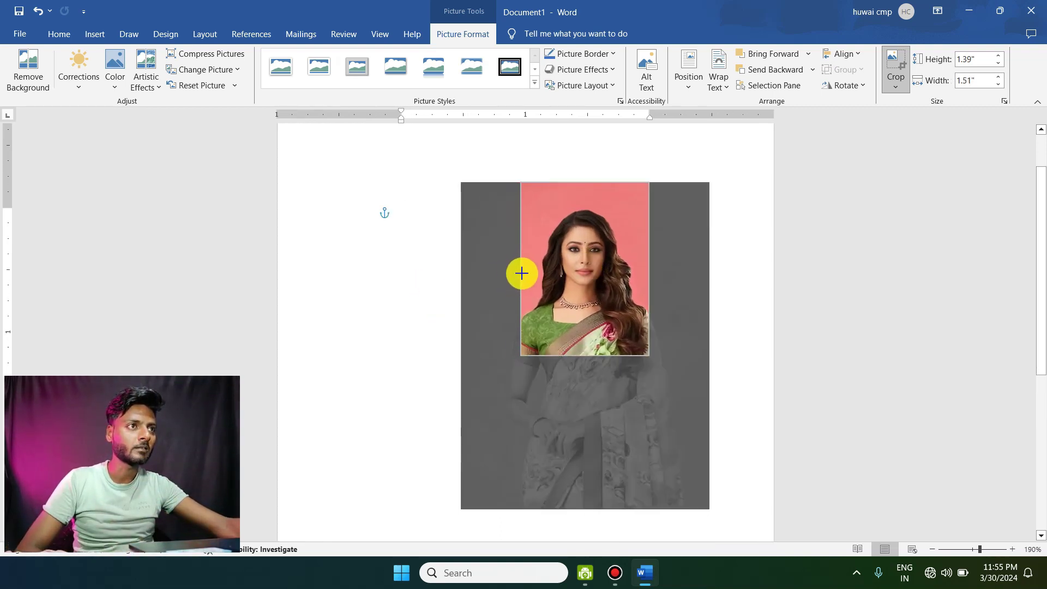
click(691, 307)
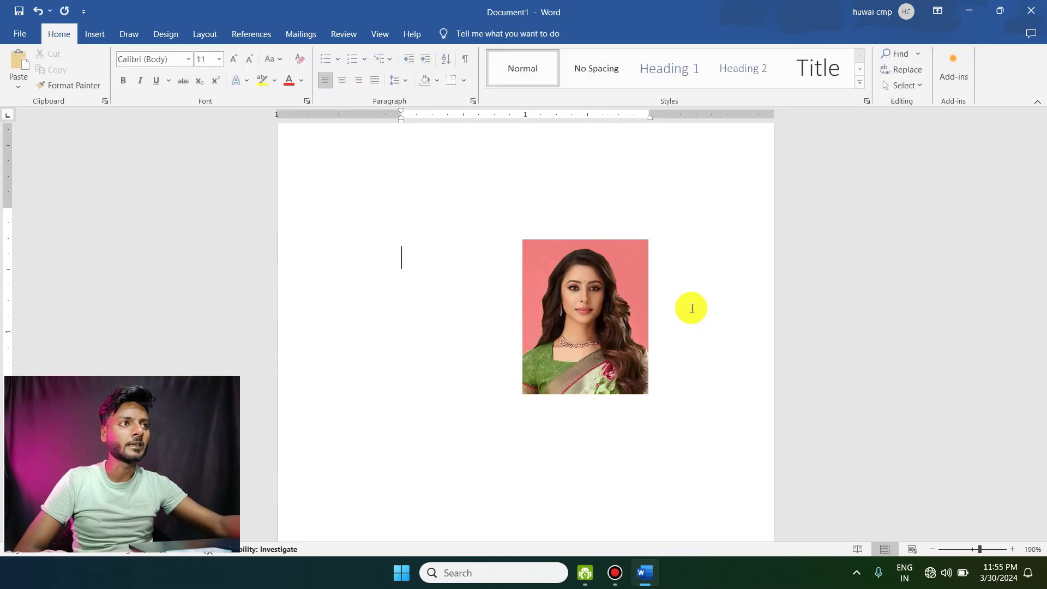
Step: Drag the cropped portrait up toward the top-left of the page
click(614, 308)
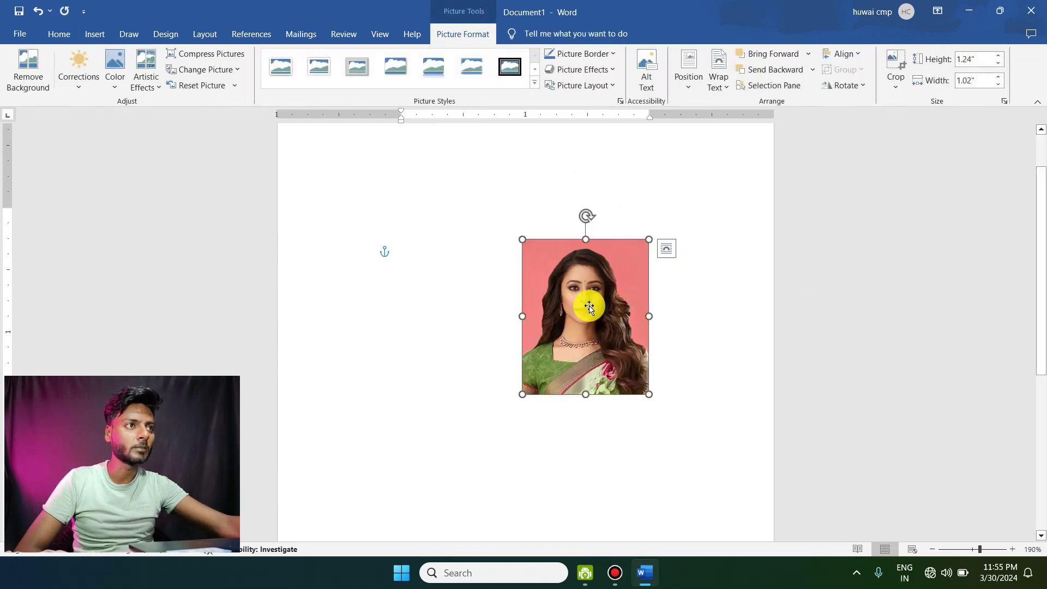
mouse_move(597, 301)
mouse_down()
mouse_move(444, 283)
mouse_move(469, 293)
mouse_up()
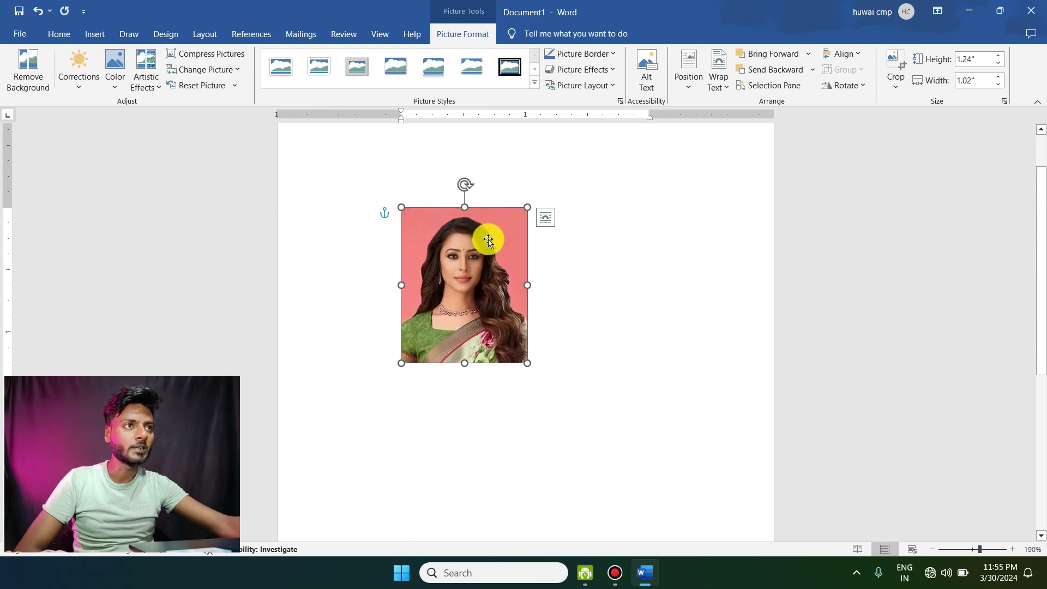
drag(468, 257, 479, 264)
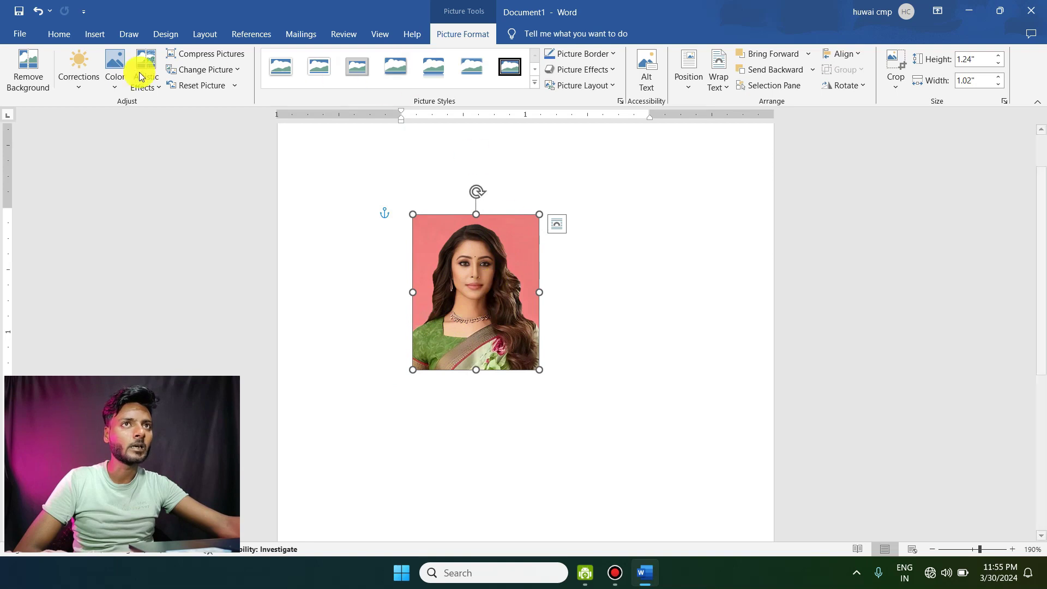
Step: Start Remove Background on the portrait and adjust the region being kept
click(32, 82)
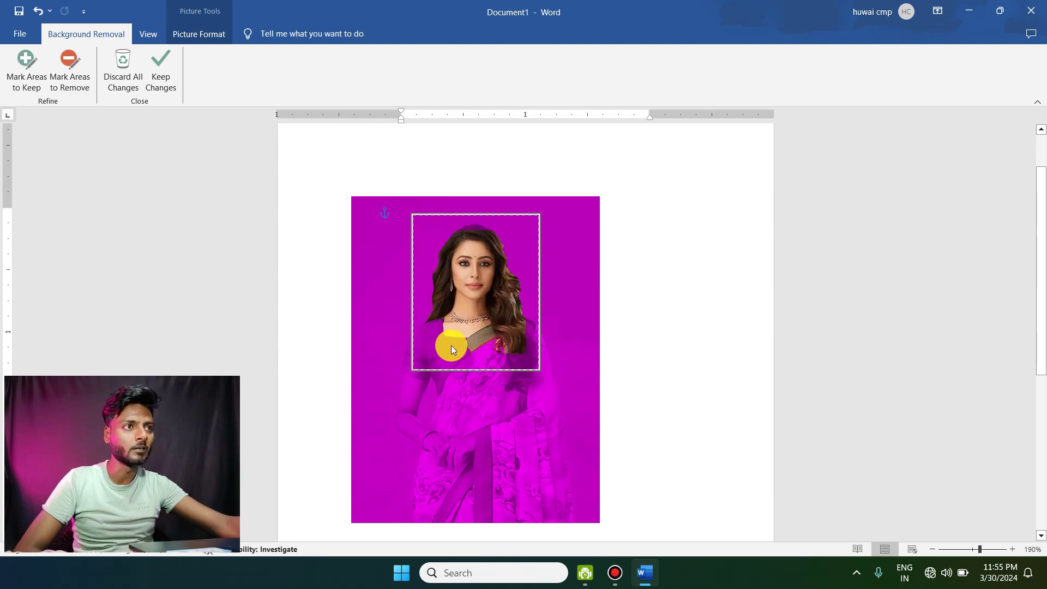
drag(450, 345, 493, 352)
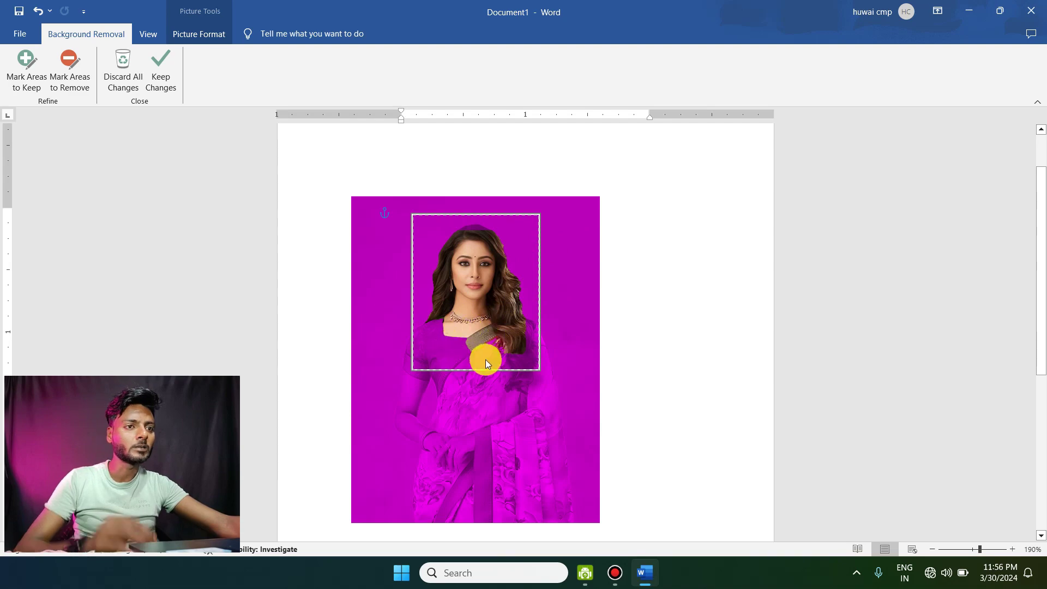
scroll(487, 342, up, 3)
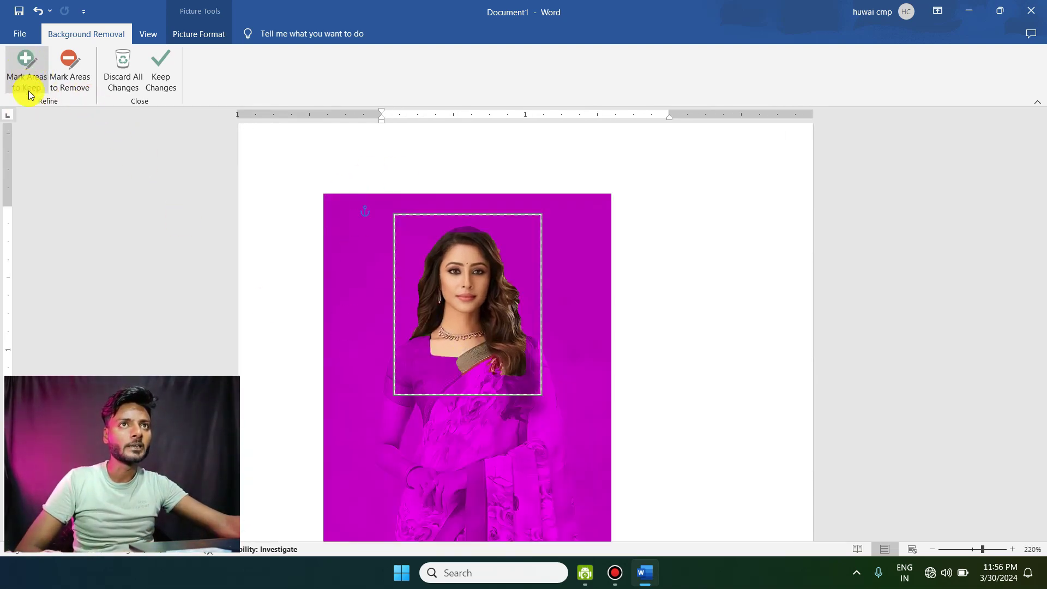
Step: Mark the green blouse and saree as areas to keep
click(28, 61)
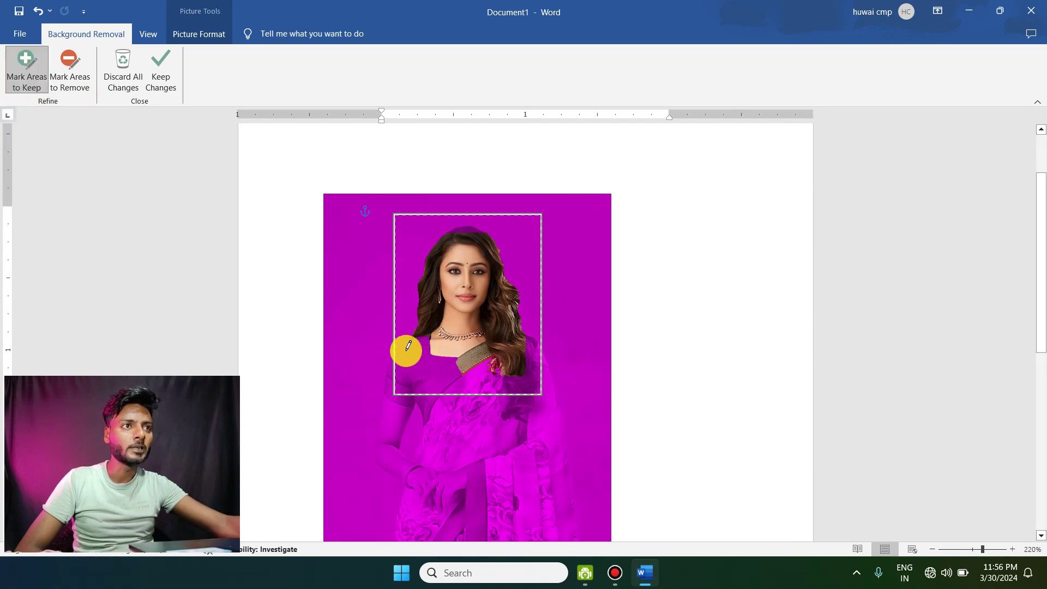
mouse_move(450, 374)
mouse_down()
mouse_move(527, 354)
mouse_move(448, 380)
mouse_up()
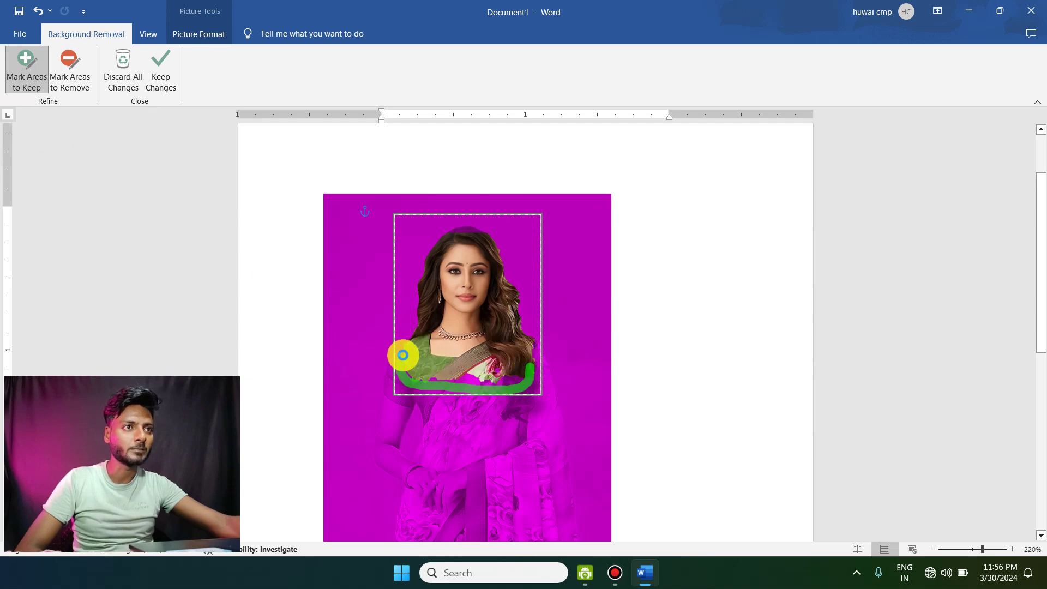
mouse_move(403, 355)
mouse_down()
mouse_move(486, 387)
mouse_move(538, 342)
mouse_move(490, 385)
mouse_move(448, 383)
mouse_move(512, 369)
mouse_up()
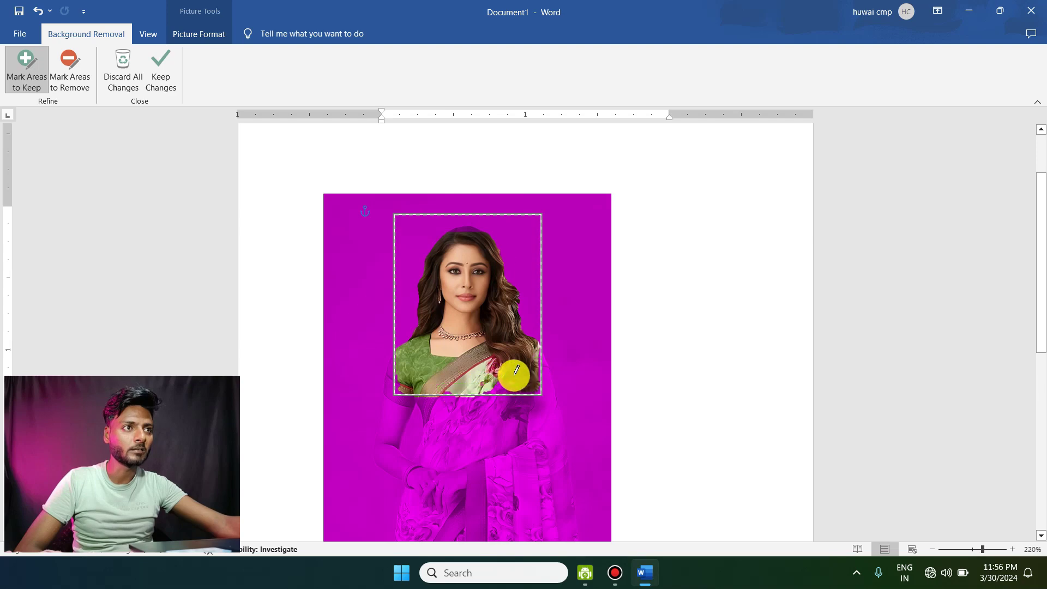
scroll(512, 252, up, 9)
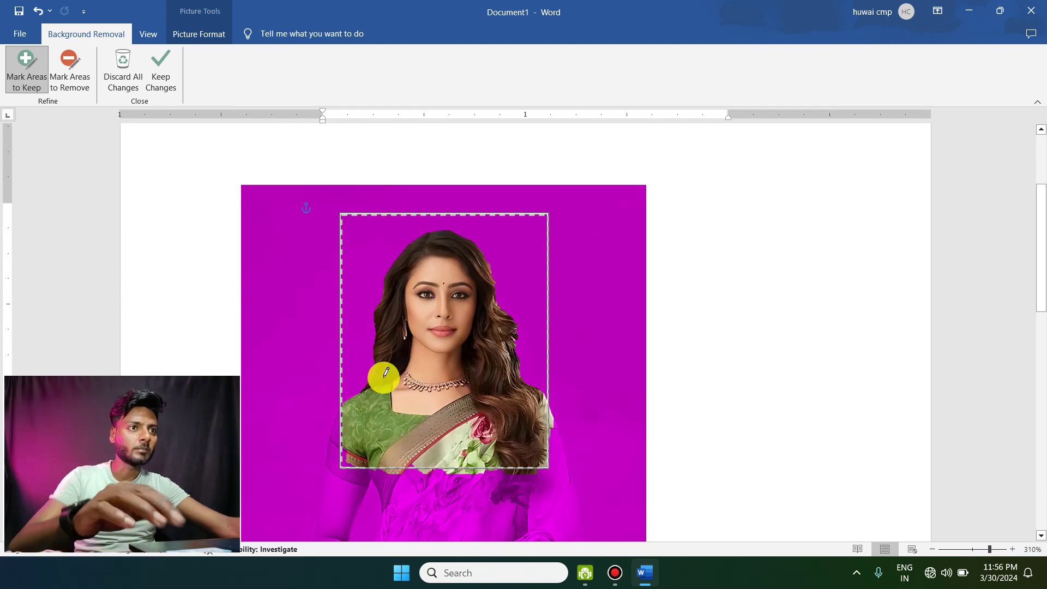
scroll(426, 390, up, 2)
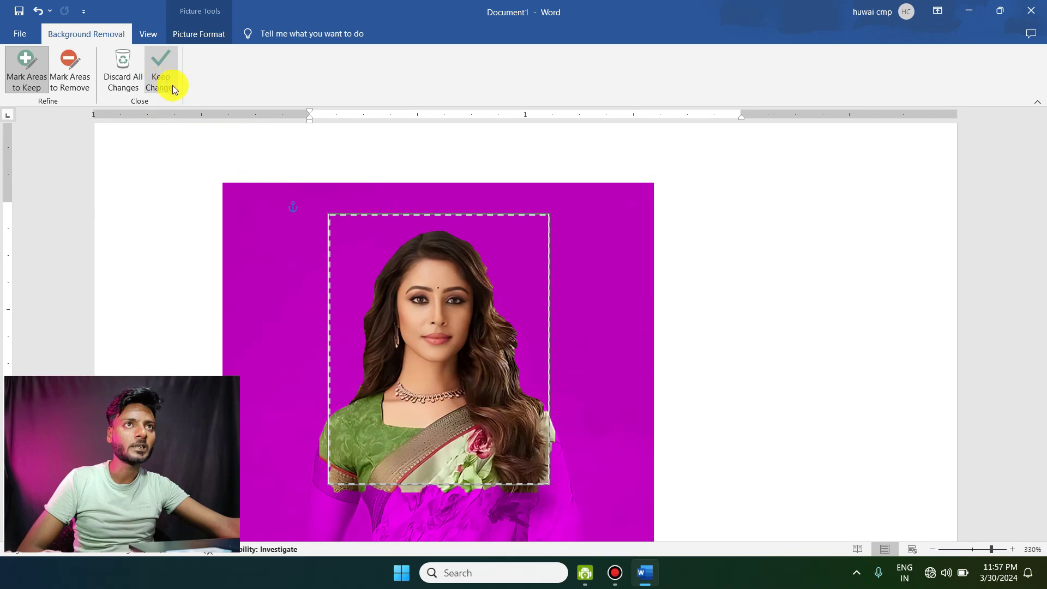
Step: Keep the background removal changes and drag the white-background portrait up and left
click(162, 66)
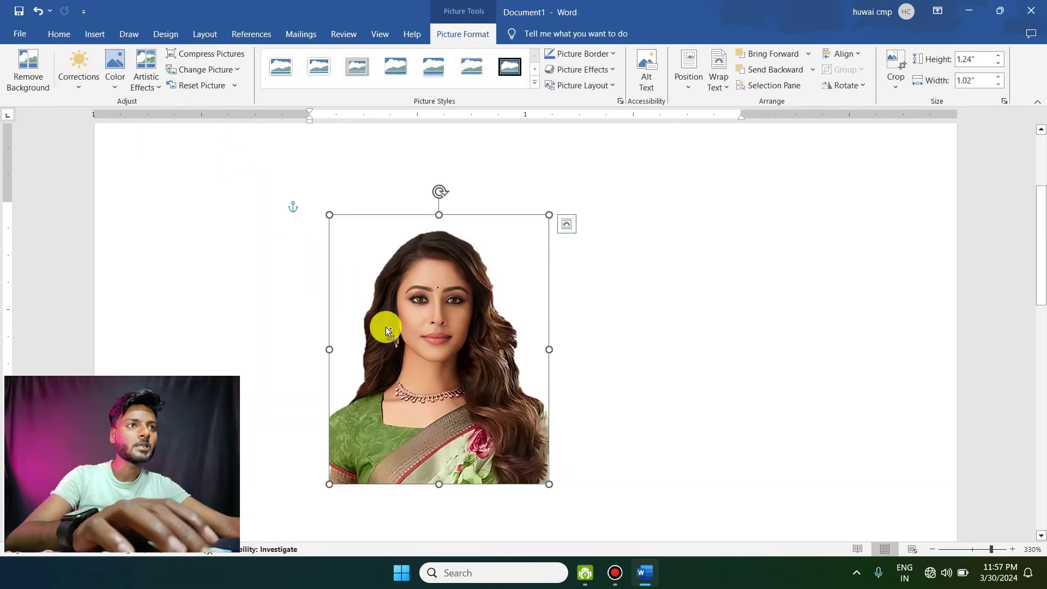
scroll(388, 333, down, 6)
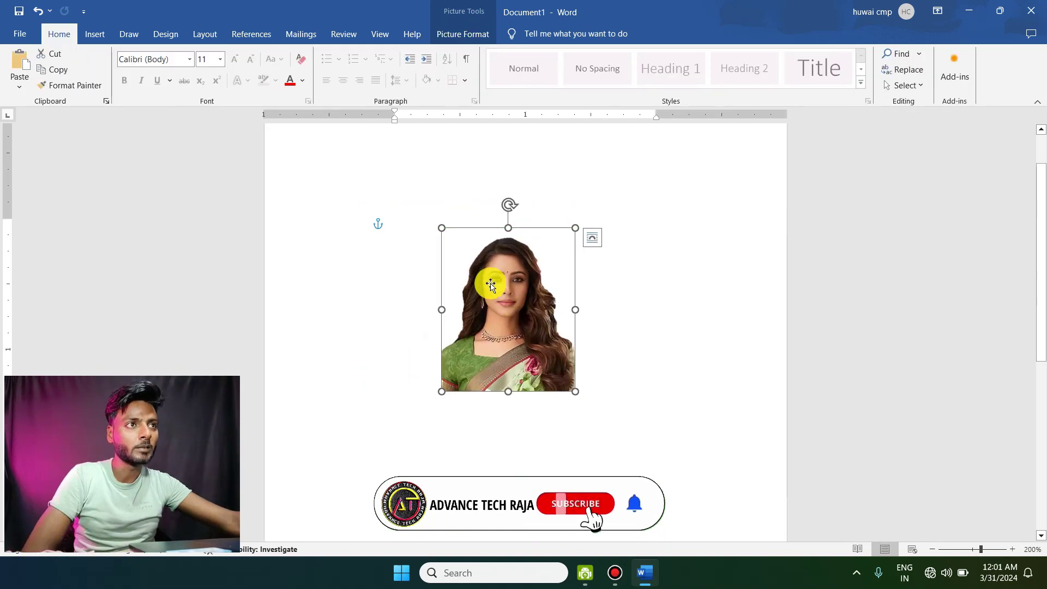
drag(490, 283, 428, 270)
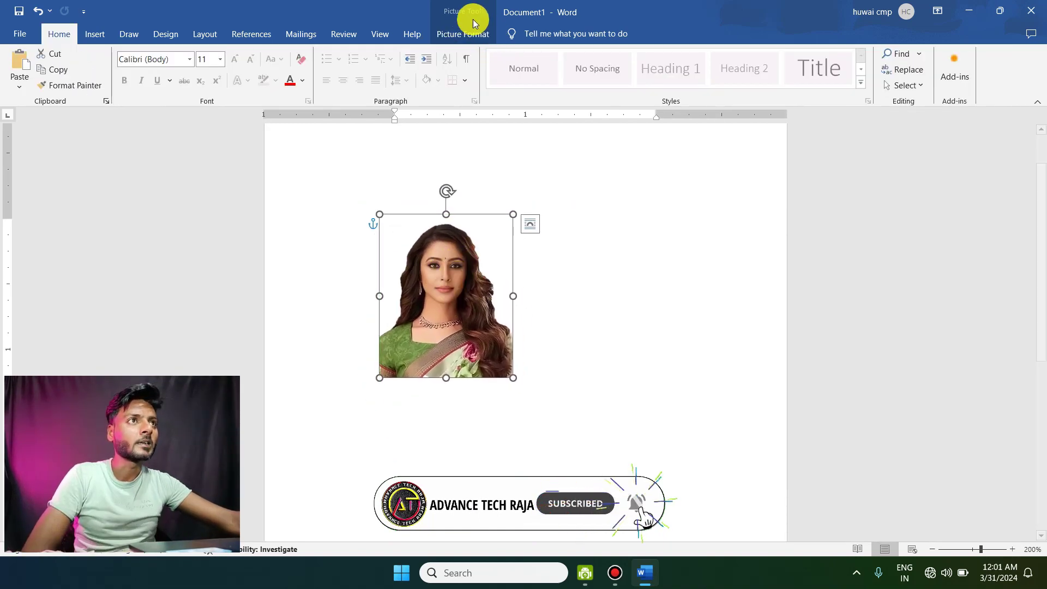
click(458, 33)
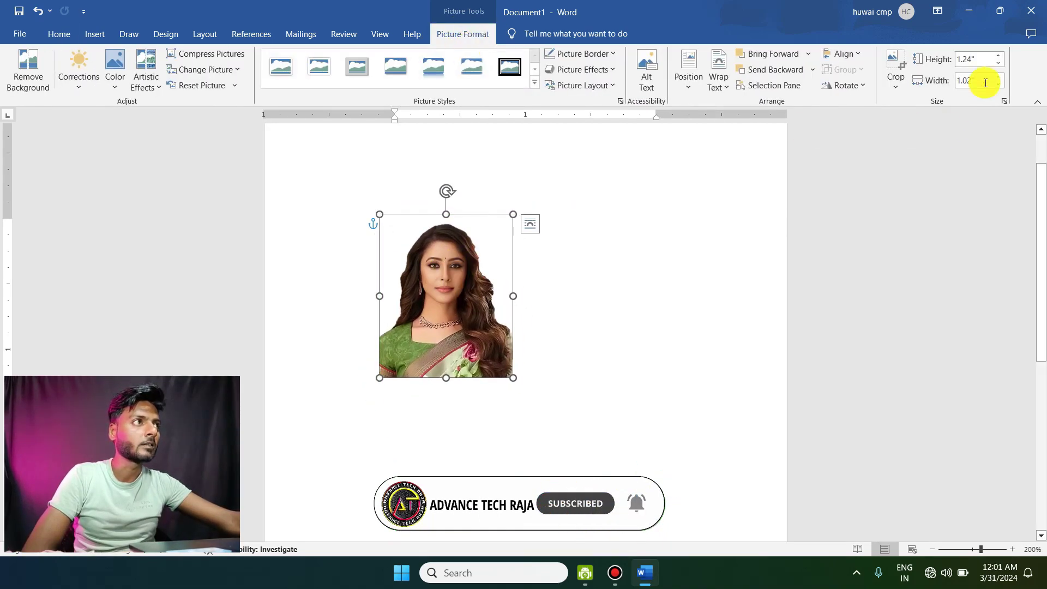
Step: Resize the portrait to 1.2" wide (about 1.47" high) and nudge it into place
click(981, 62)
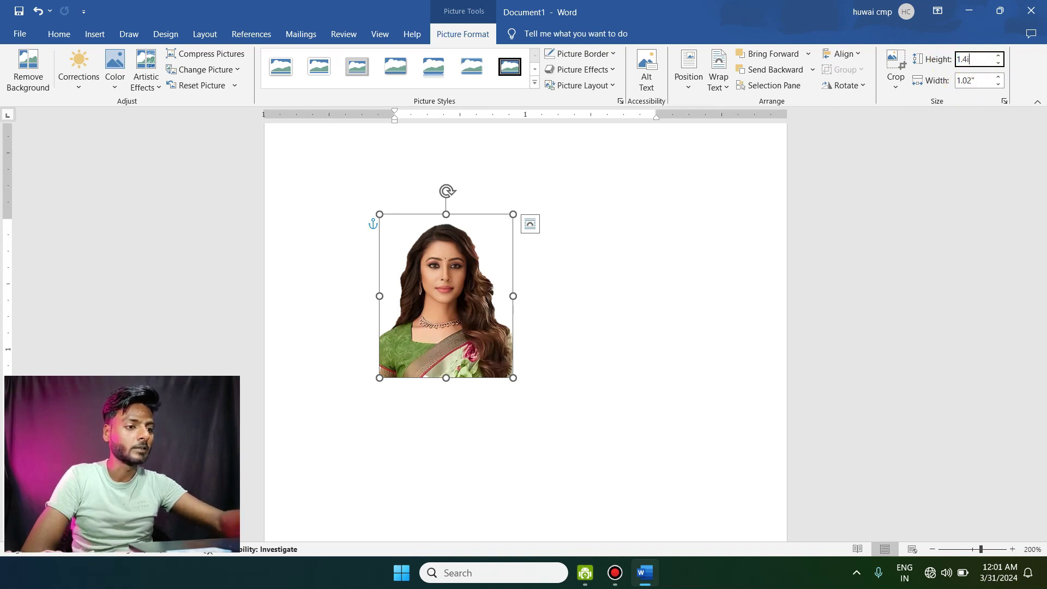
click(979, 81)
text(1.2)
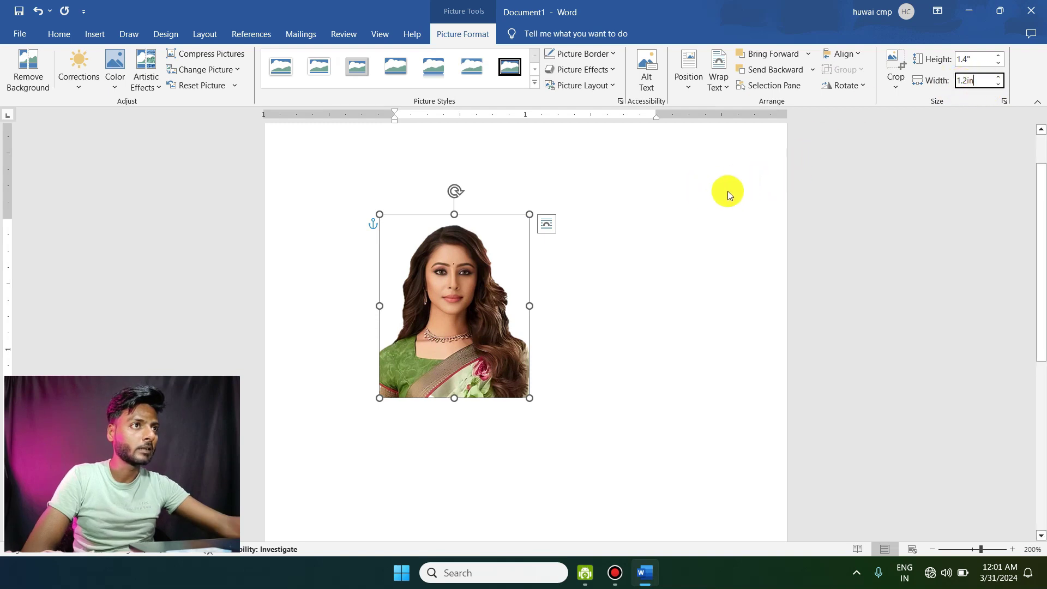
key(Return)
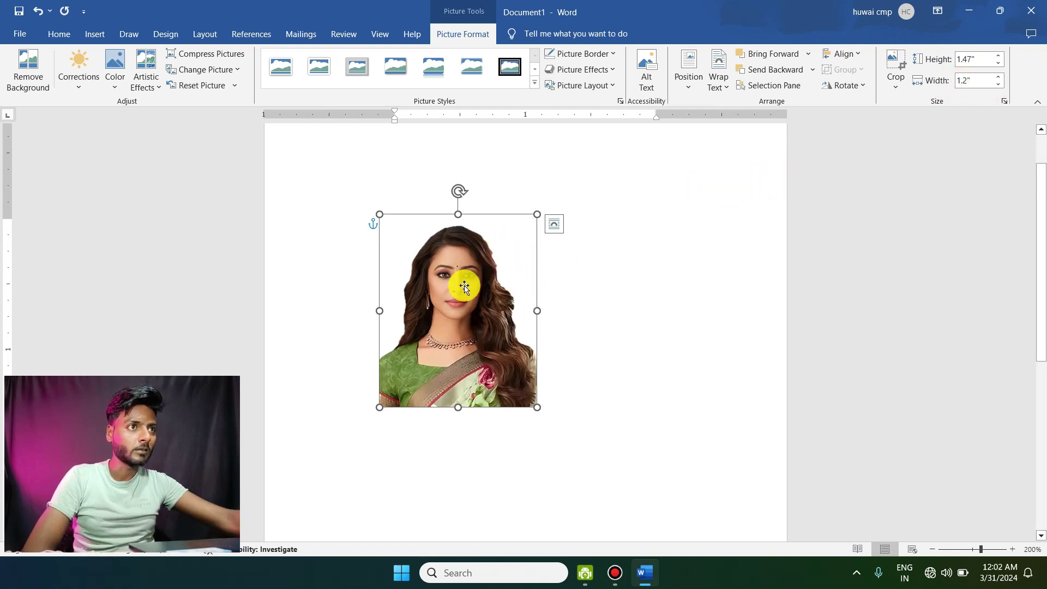
drag(464, 287, 485, 300)
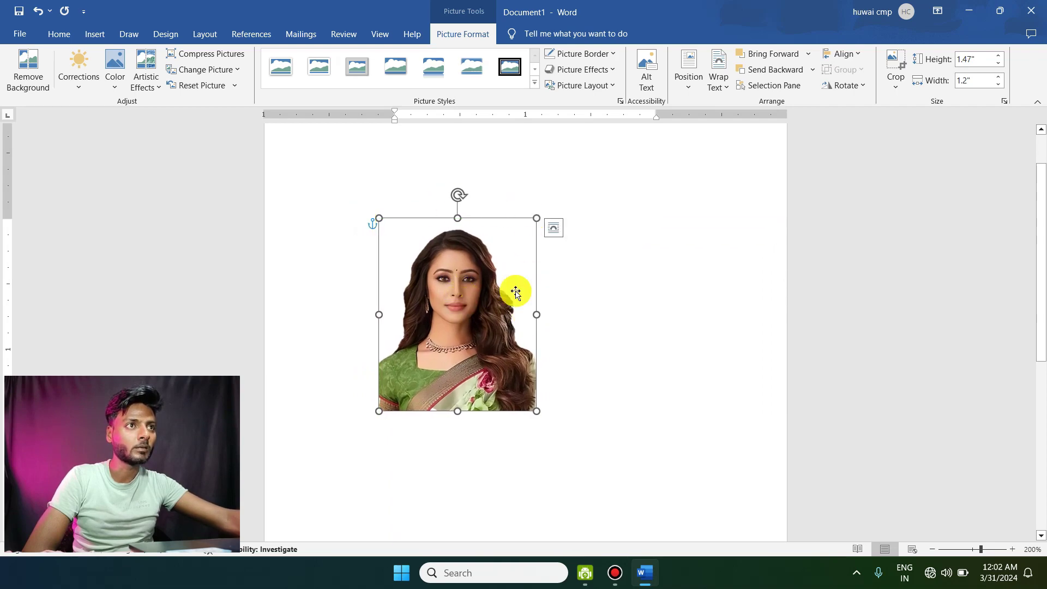
Step: Draw a rectangle over the portrait, roughly 1.2" by 1.48"
click(91, 34)
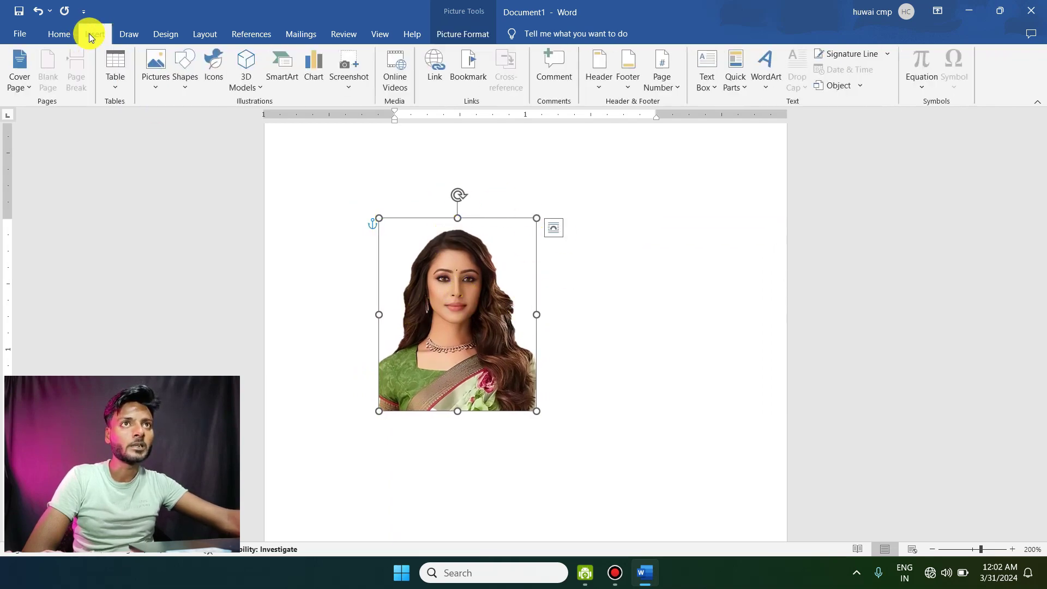
click(184, 87)
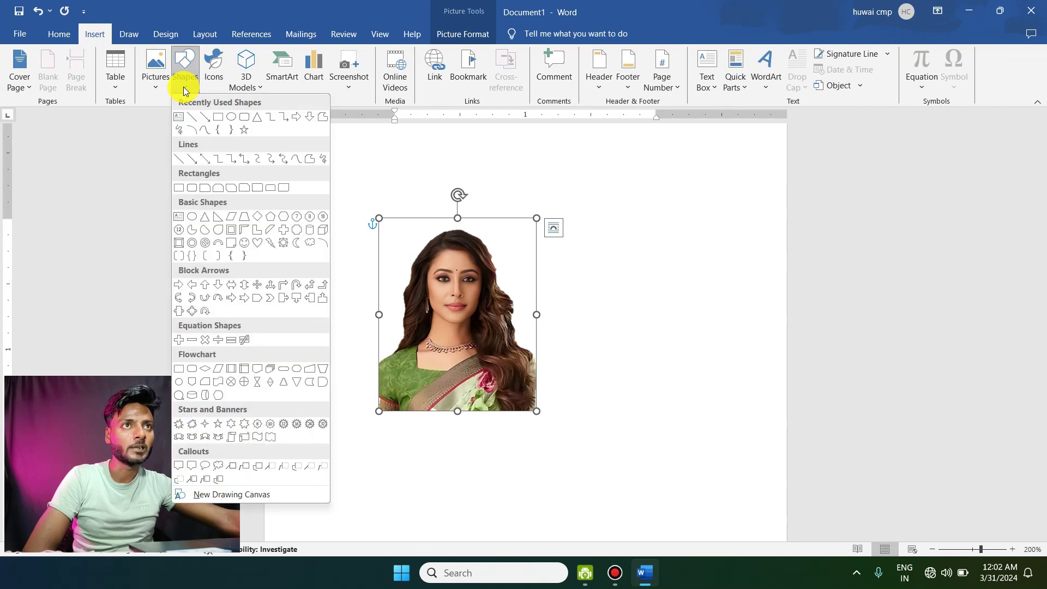
click(217, 118)
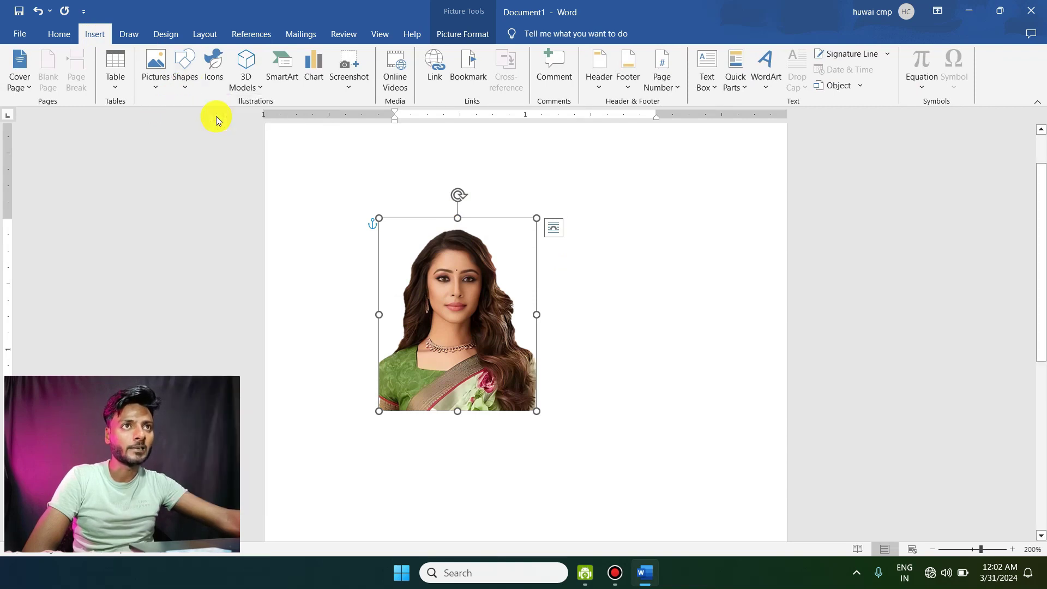
drag(378, 217, 536, 411)
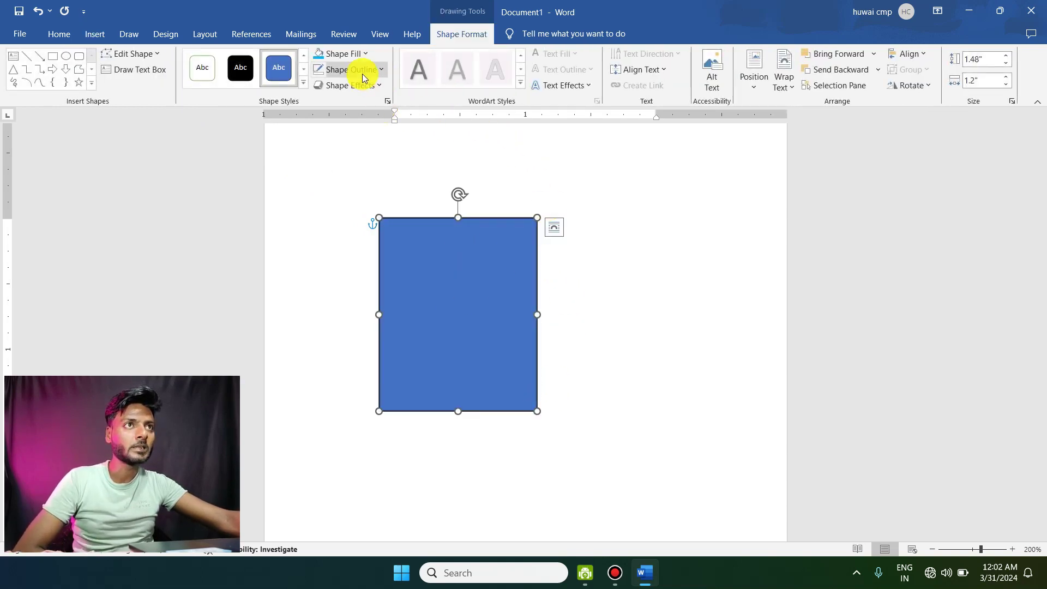
Step: Give the rectangle a 1 pt outline and a light blue fill
click(362, 71)
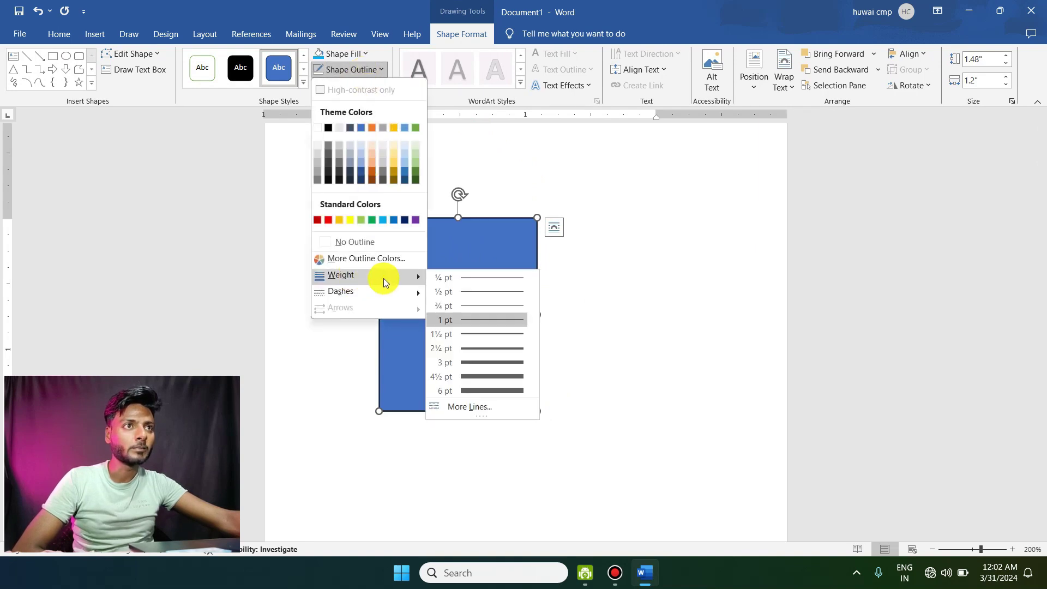
mouse_move(342, 275)
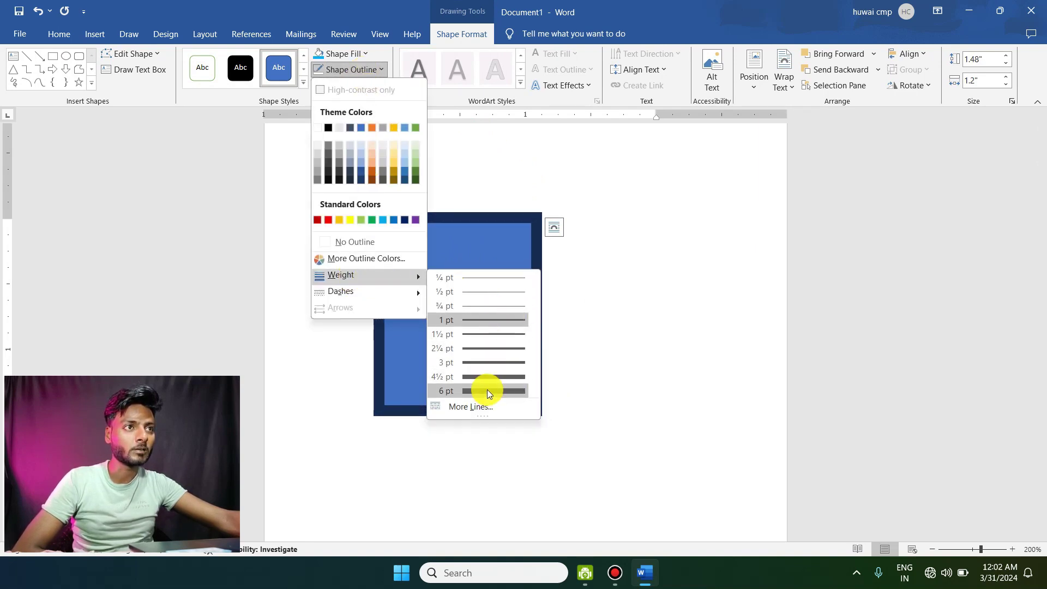
click(483, 323)
click(361, 54)
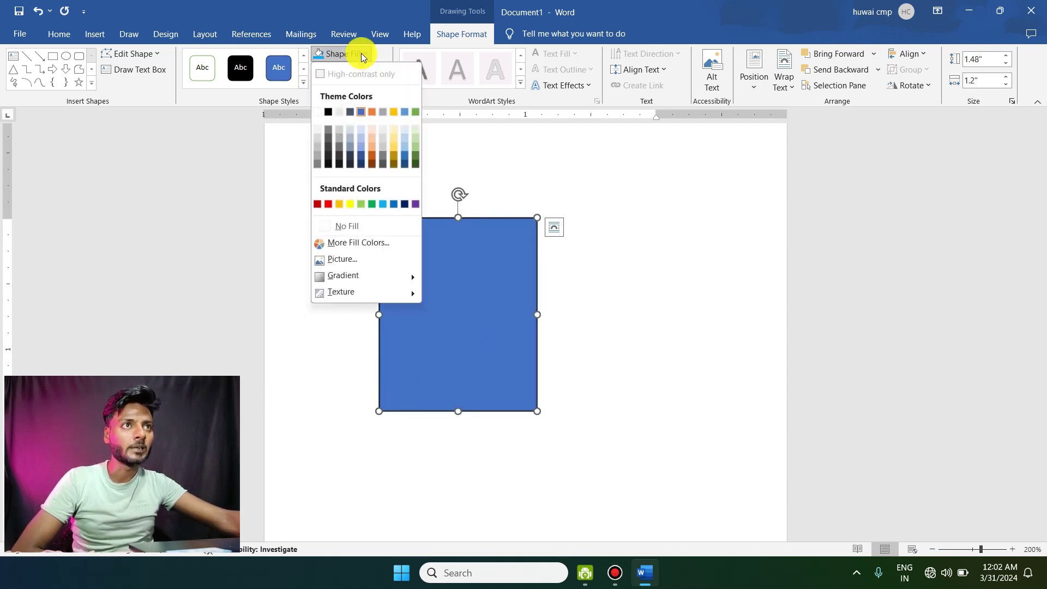
click(383, 207)
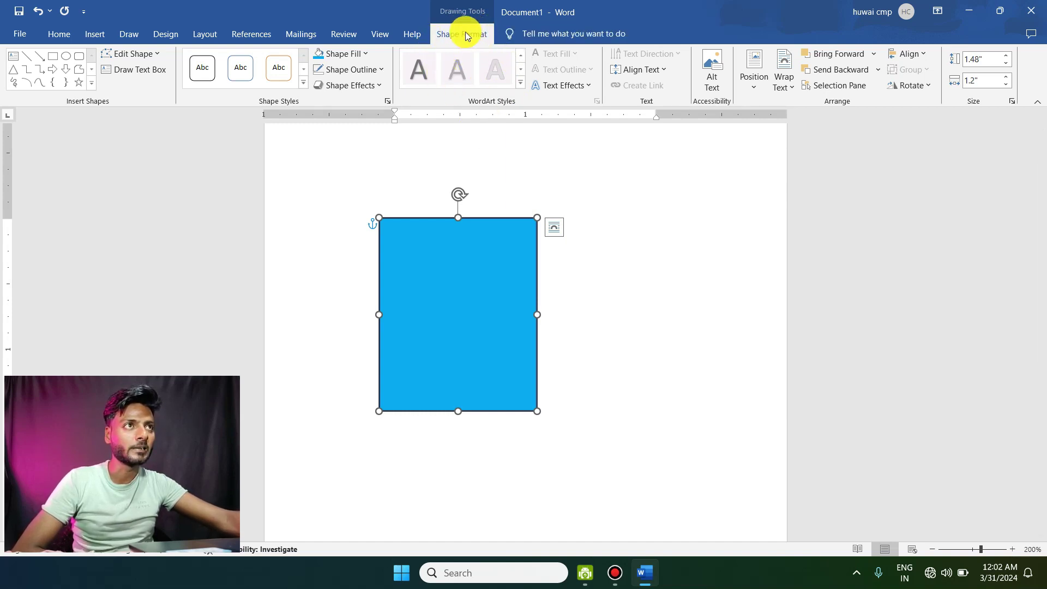
Step: Send the rectangle behind the portrait, then group Picture 1 with Rectangle 4
click(843, 76)
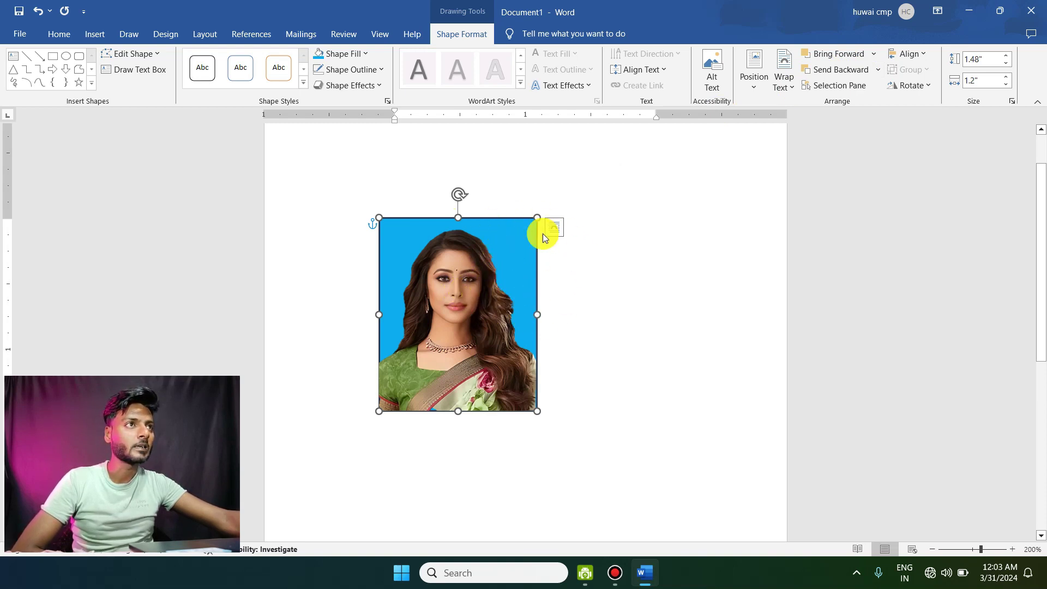
click(844, 86)
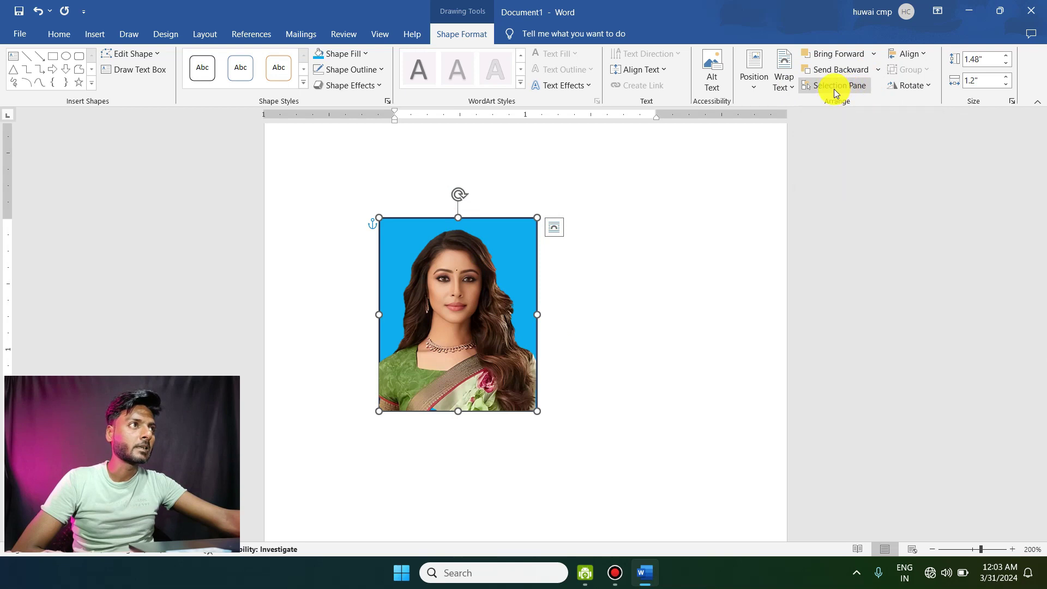
click(917, 172)
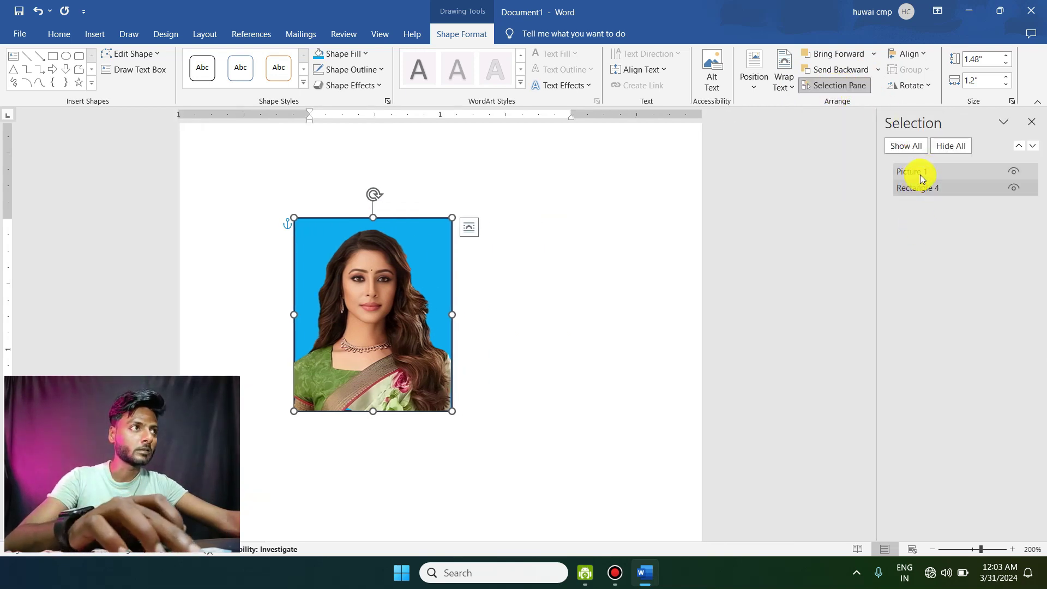
ctrl+click(930, 187)
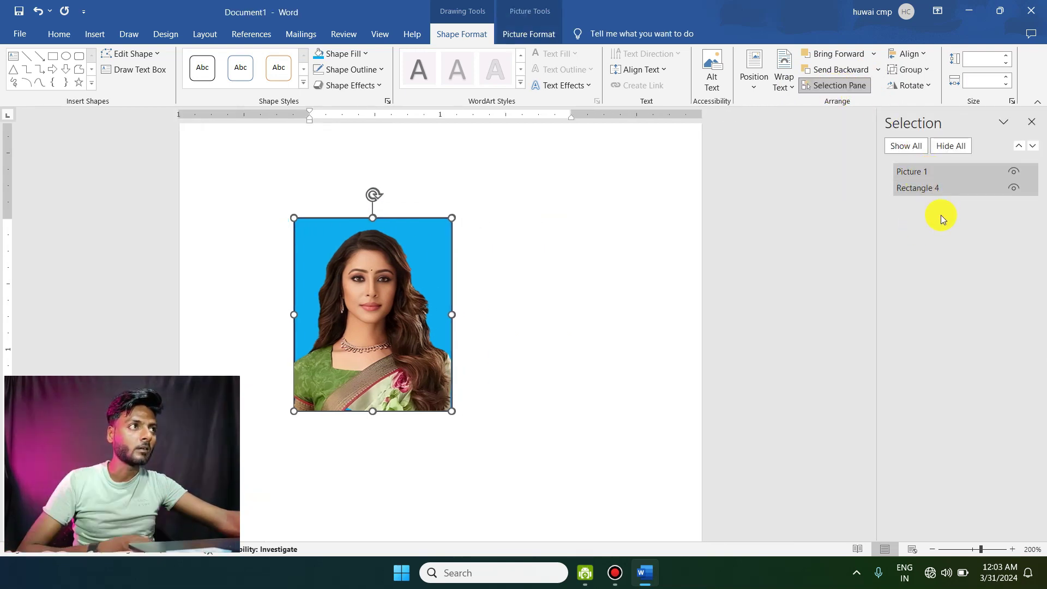
right_click(364, 252)
mouse_move(397, 355)
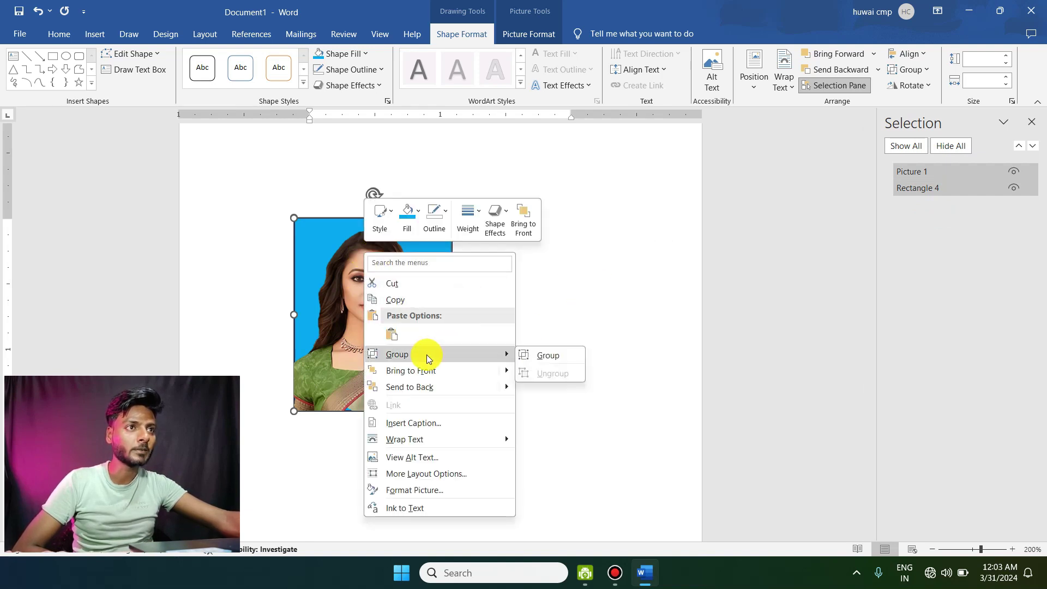
click(548, 355)
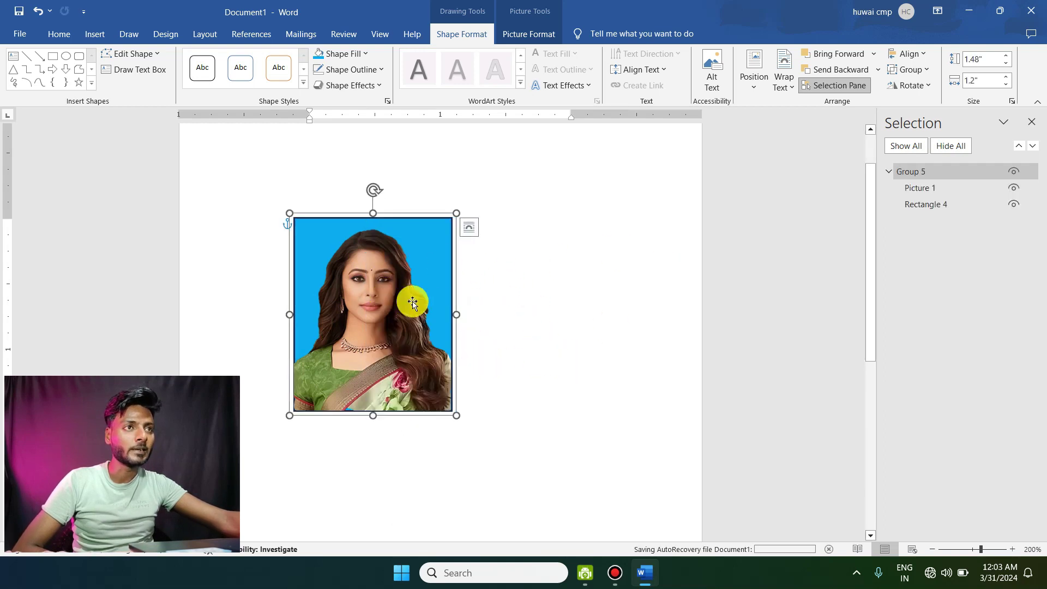
Step: Move the grouped photo to the top-left and drag two copies to its right
mouse_move(373, 286)
mouse_down()
mouse_move(385, 279)
mouse_move(278, 236)
mouse_up()
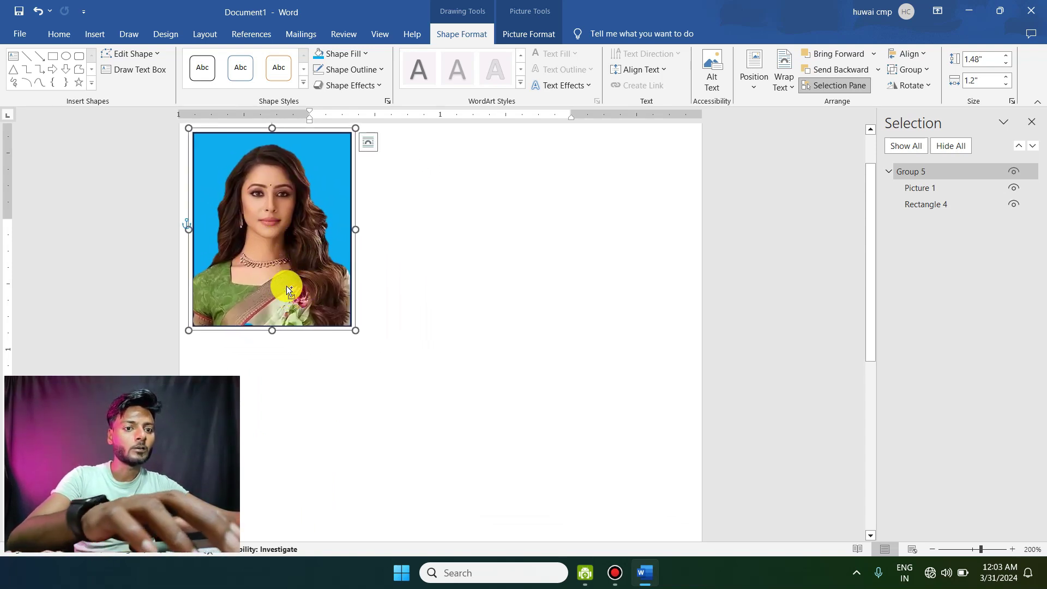
drag(244, 257, 375, 249)
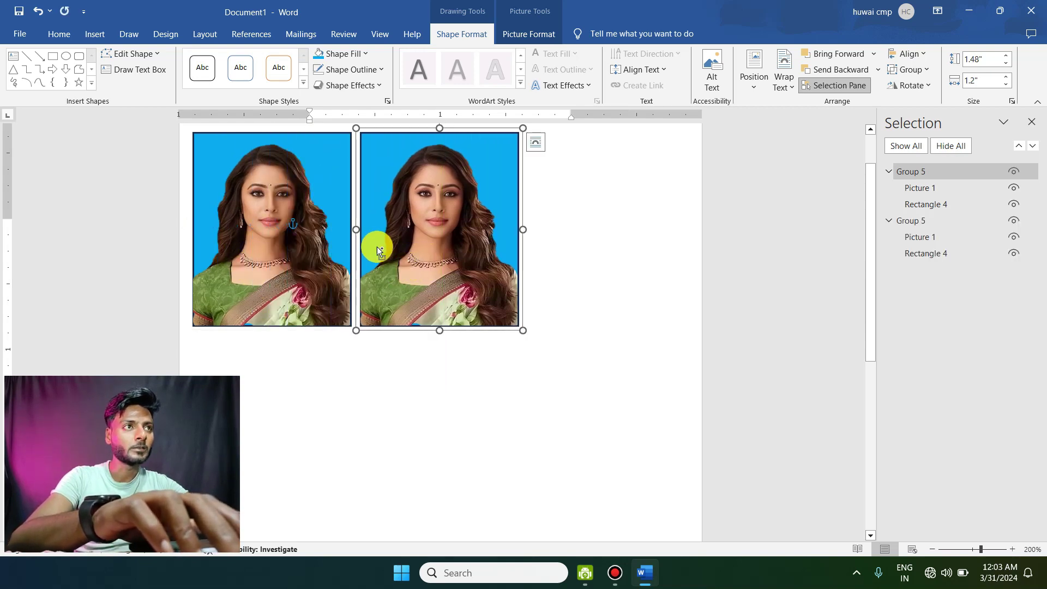
drag(377, 249, 535, 251)
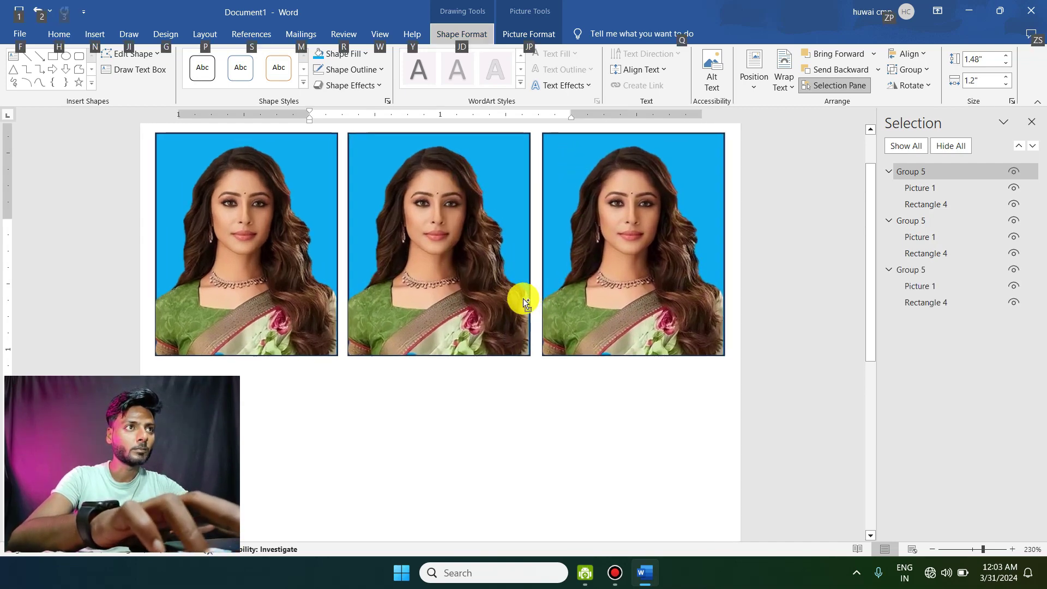
Step: Select all three photos and nudge them up to the top of the page
scroll(522, 299, down, 5)
scroll(516, 299, down, 4)
scroll(505, 257, down, 2)
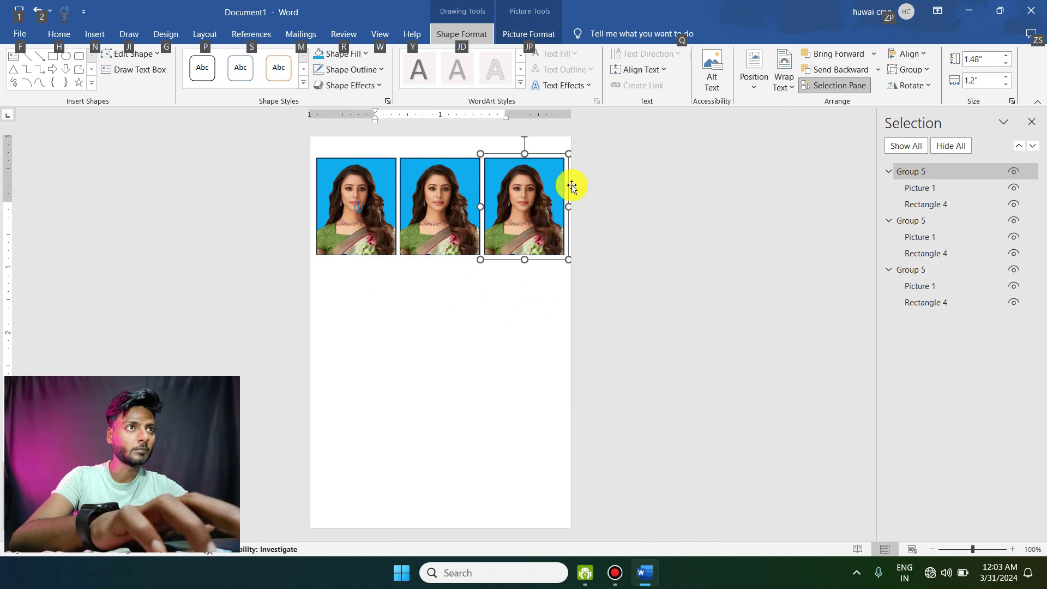
key(shift+Tab)
shift+click(518, 204)
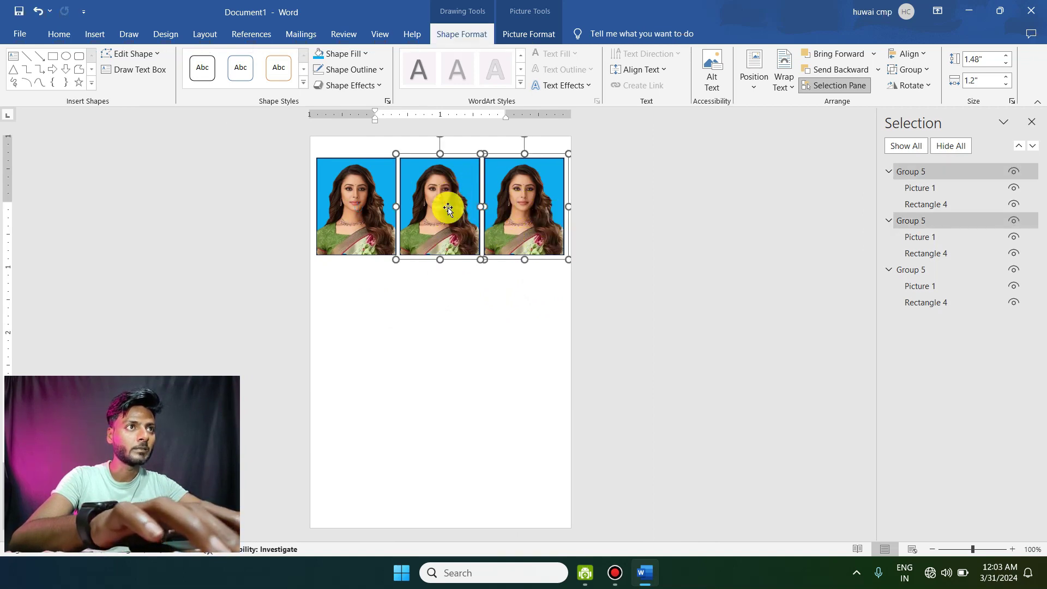
shift+click(364, 208)
key(Up)
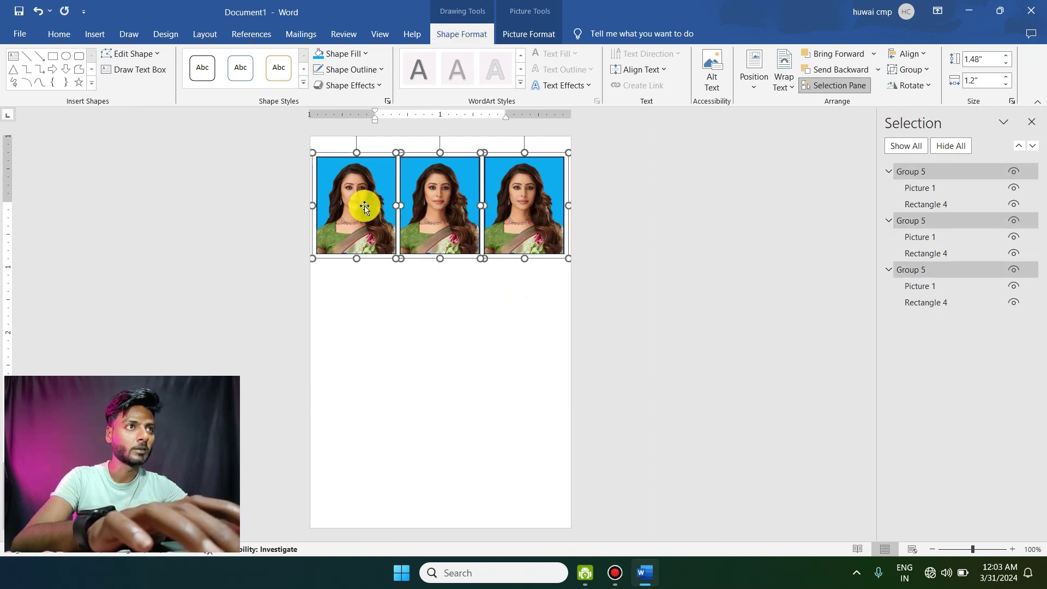
key(Up)
key(Up)
key(Up)
key(Up)
key(Up)
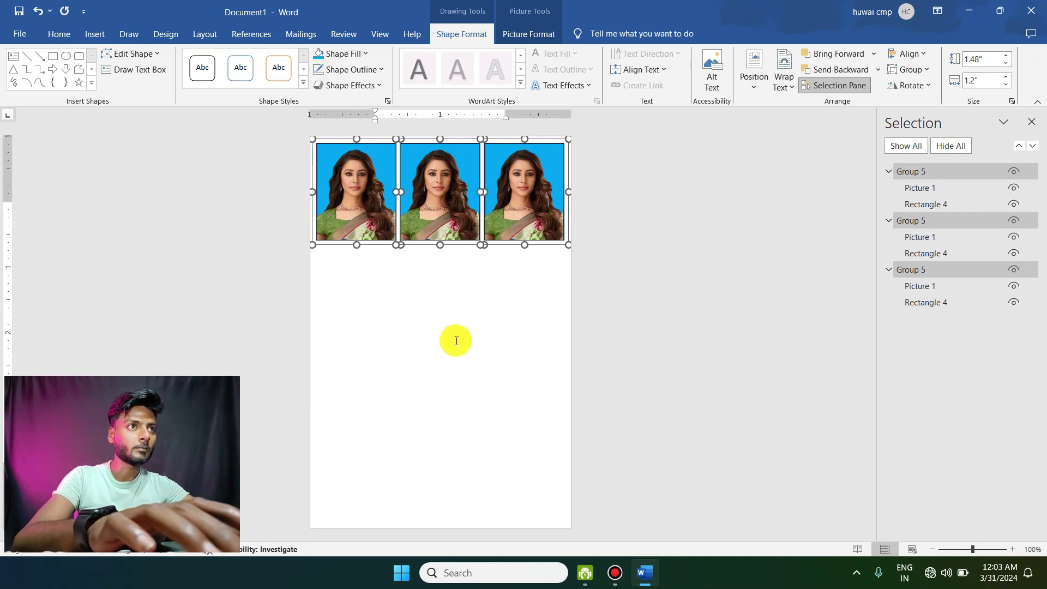
click(600, 256)
Step: Select the top row of three photos and duplicate it downward into second, third and fourth rows
click(517, 205)
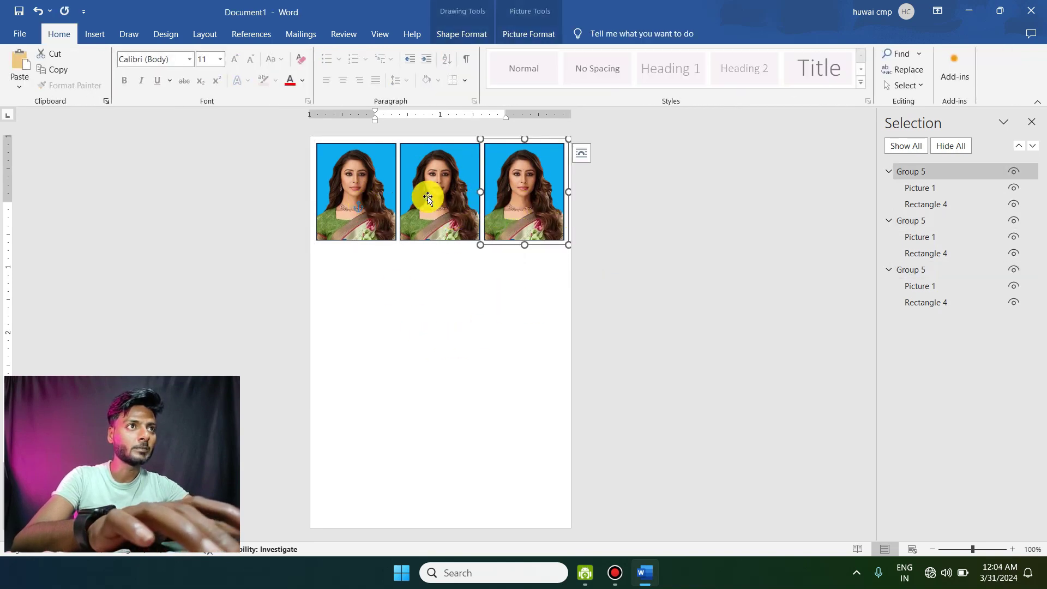
click(428, 188)
click(445, 279)
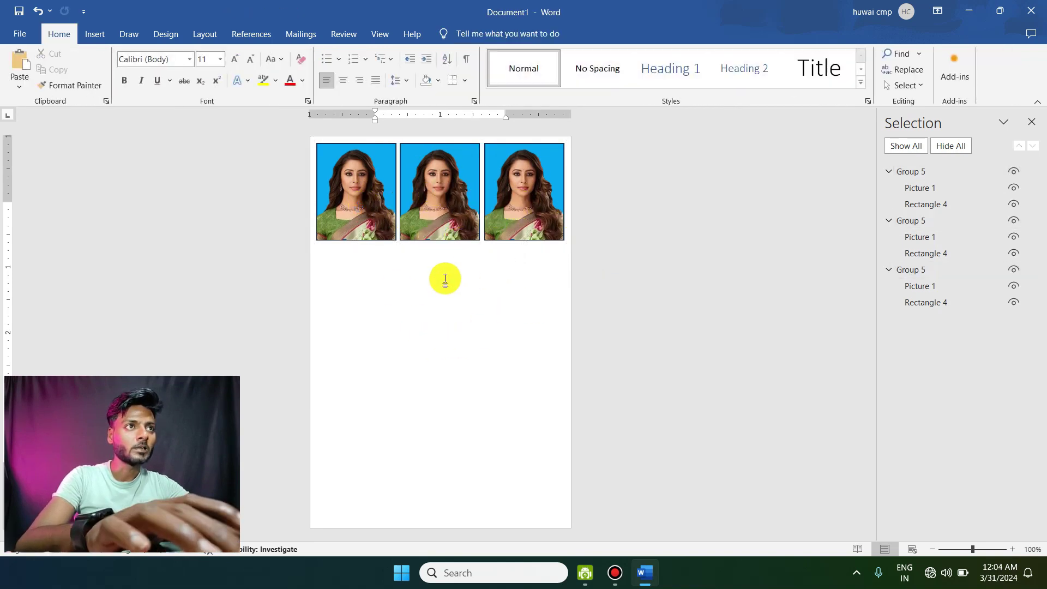
click(514, 190)
ctrl+click(434, 188)
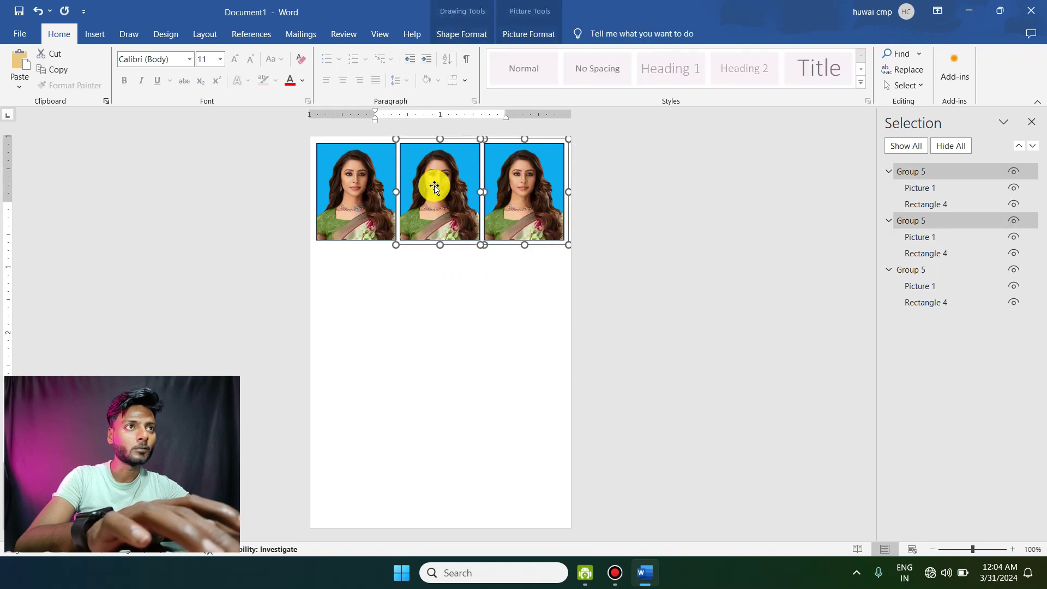
ctrl+click(355, 175)
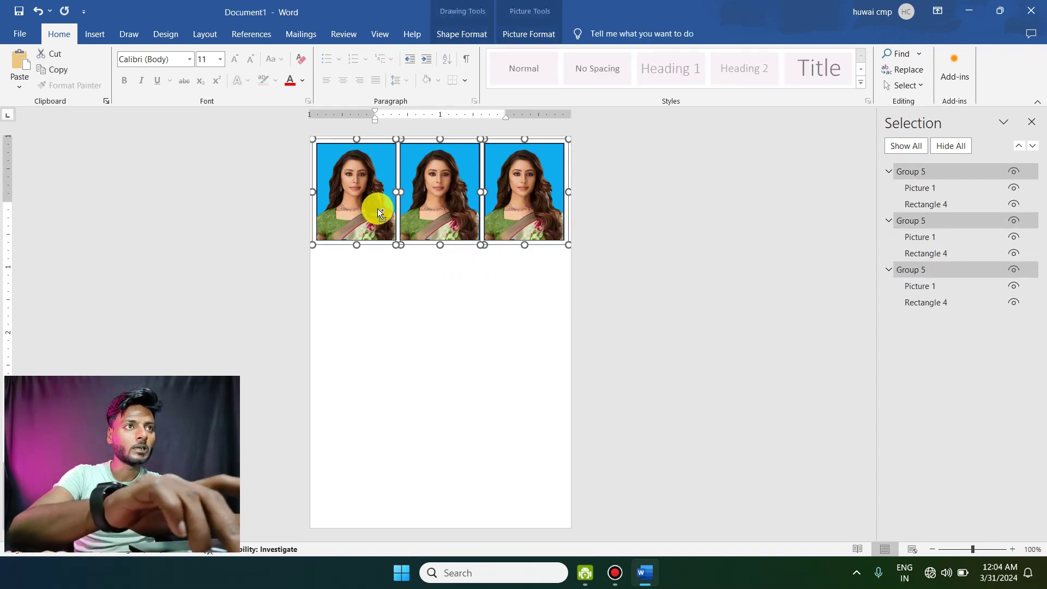
mouse_move(371, 189)
mouse_down()
mouse_move(363, 290)
mouse_move(406, 291)
mouse_up()
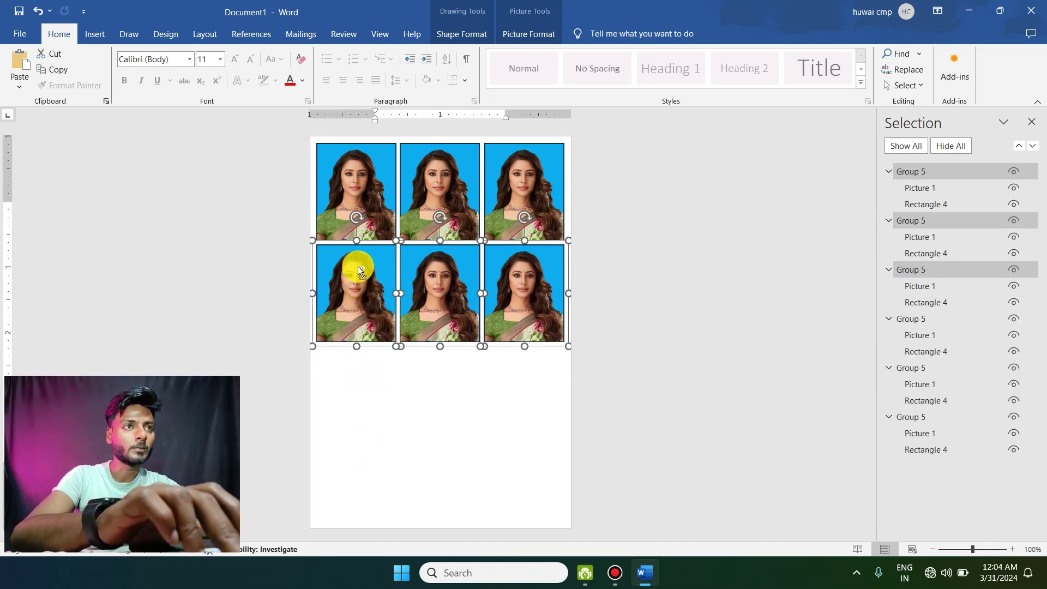
drag(358, 266, 337, 363)
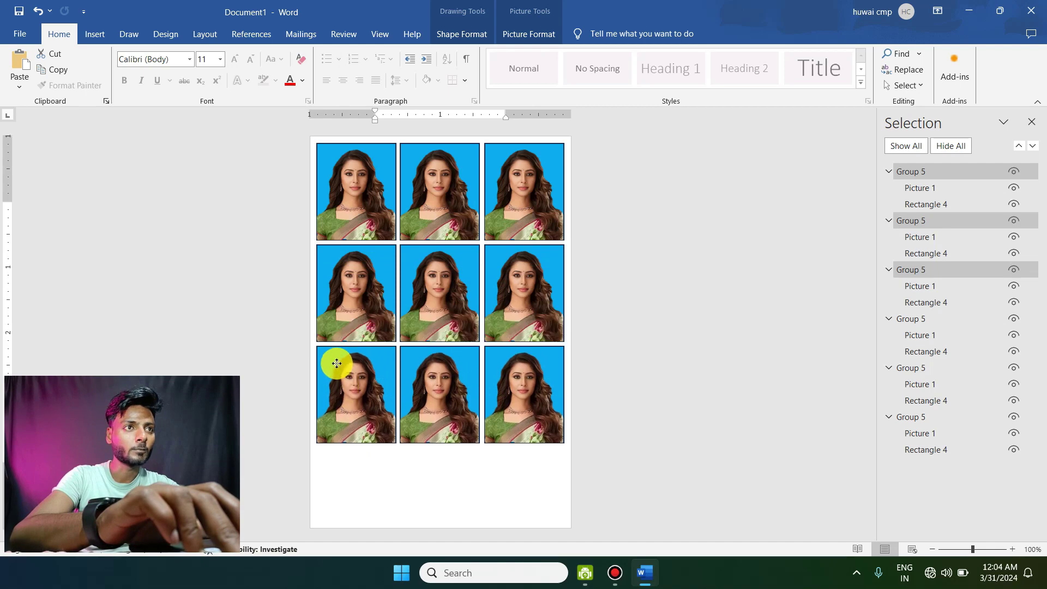
drag(346, 355, 345, 440)
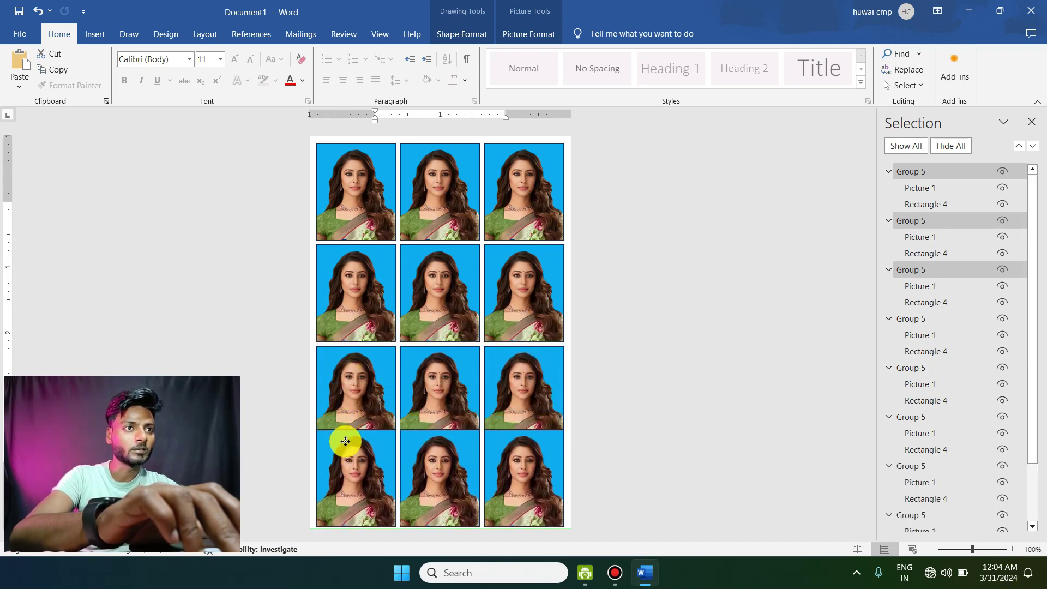
Step: Select top-row photos and scroll through the page to check the twelve-photo grid
click(375, 192)
ctrl+click(439, 201)
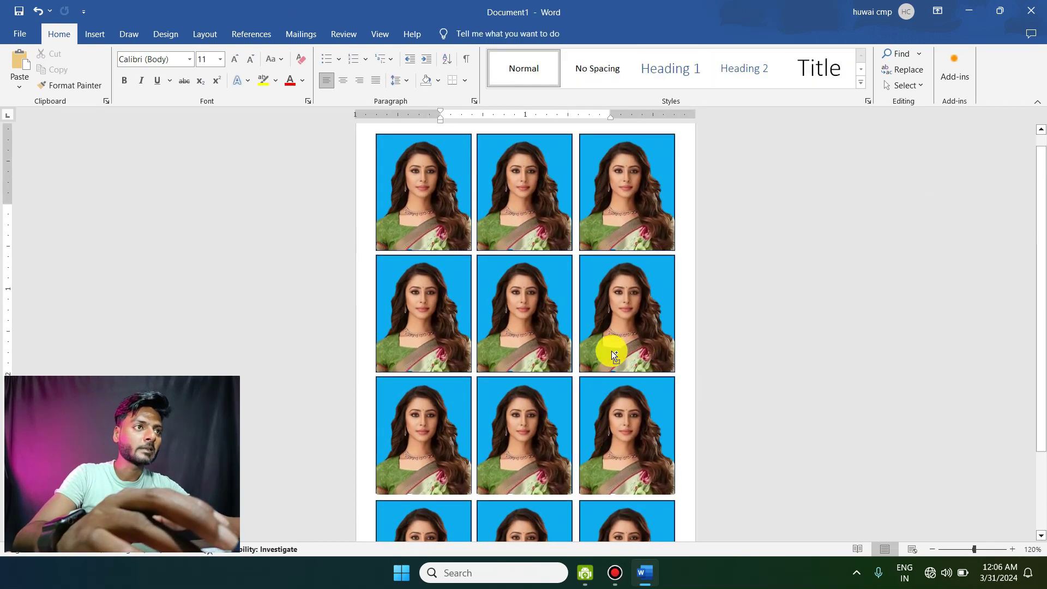
ctrl+scroll(611, 351, down, 4)
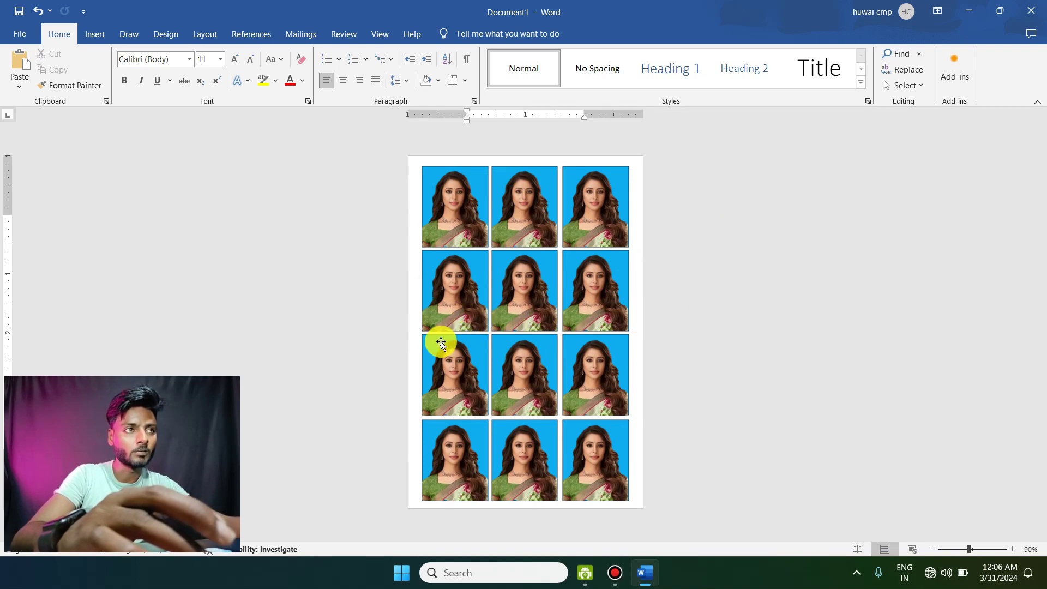
ctrl+scroll(605, 336, up, 4)
ctrl+scroll(606, 335, up, 2)
ctrl+scroll(570, 272, up, 7)
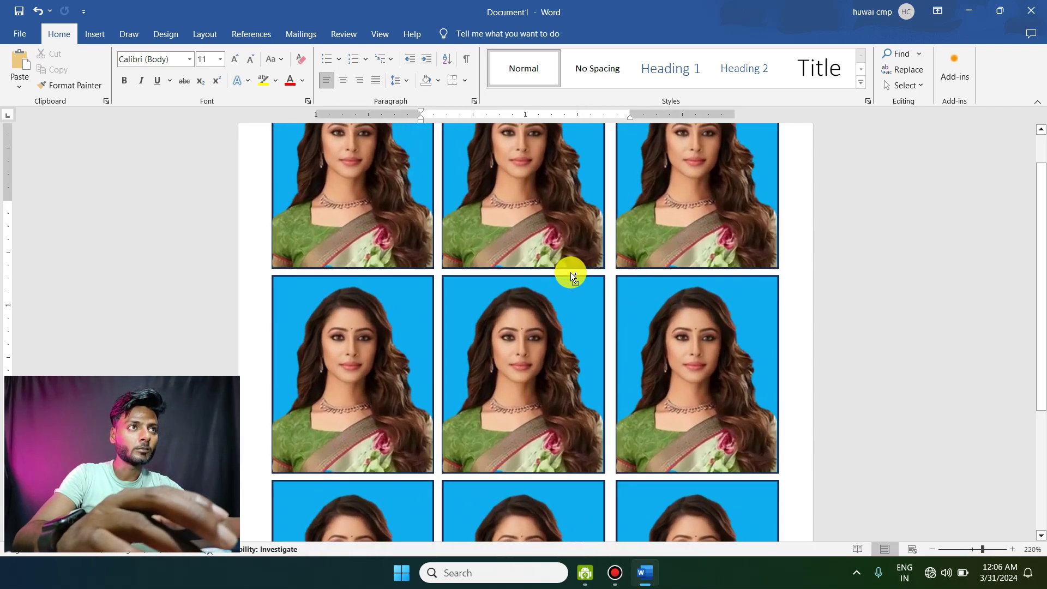
ctrl+scroll(533, 300, down, 10)
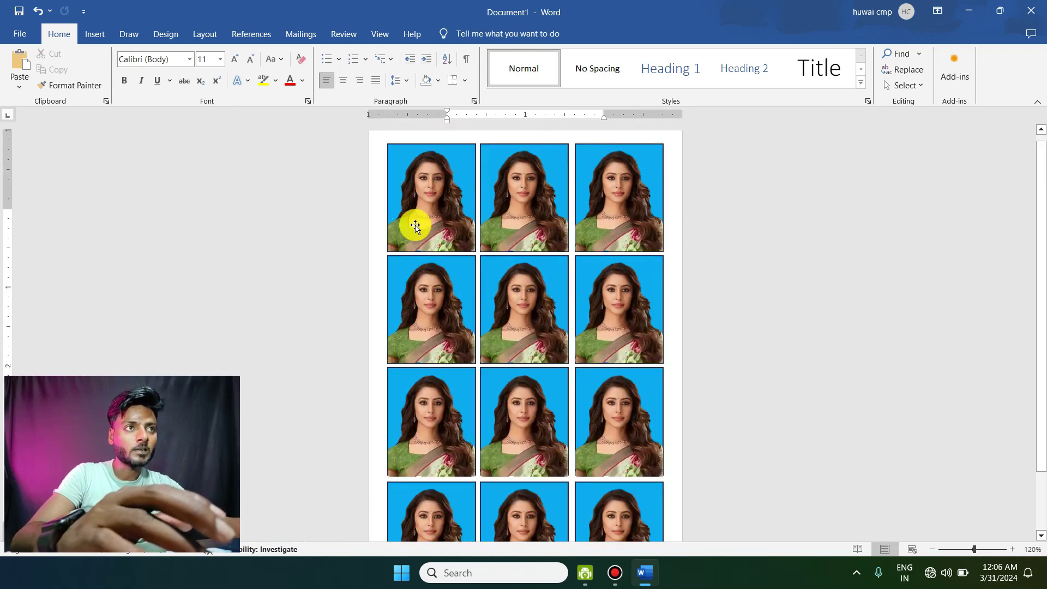
Step: Open Save As on This PC and browse for a folder
click(19, 35)
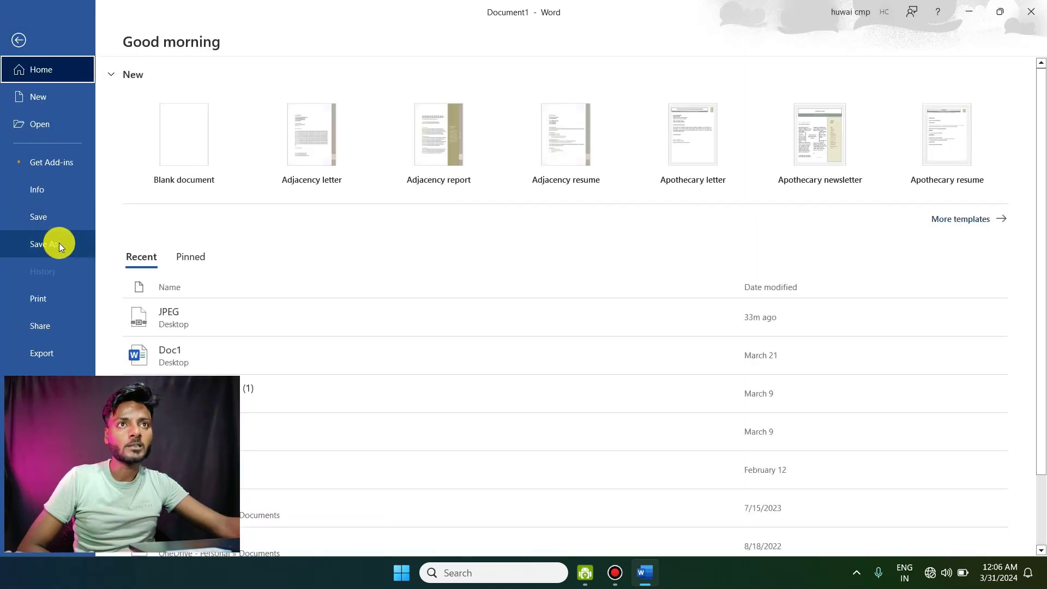
click(58, 244)
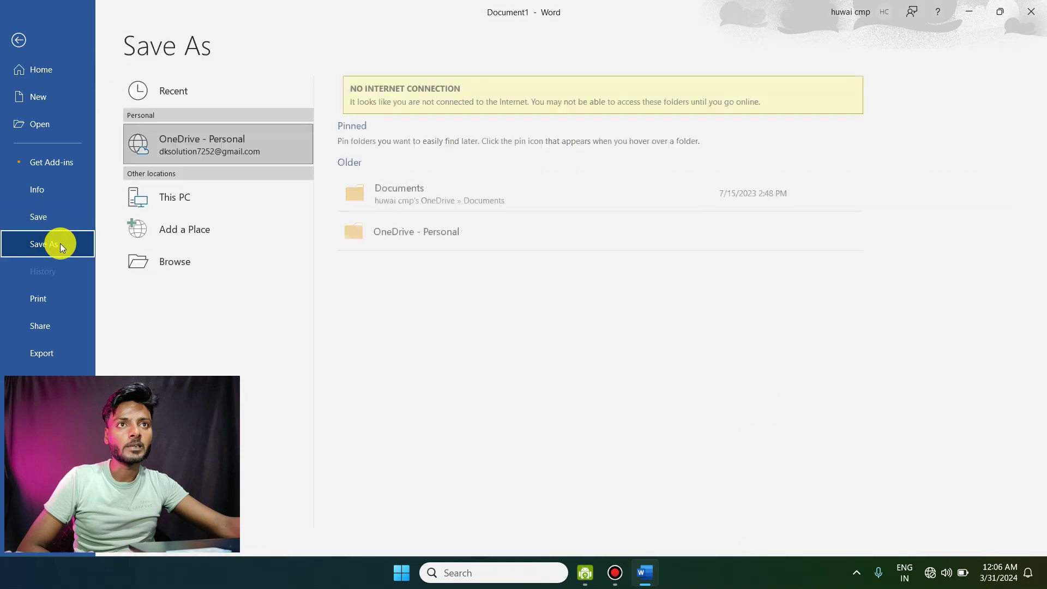
click(219, 205)
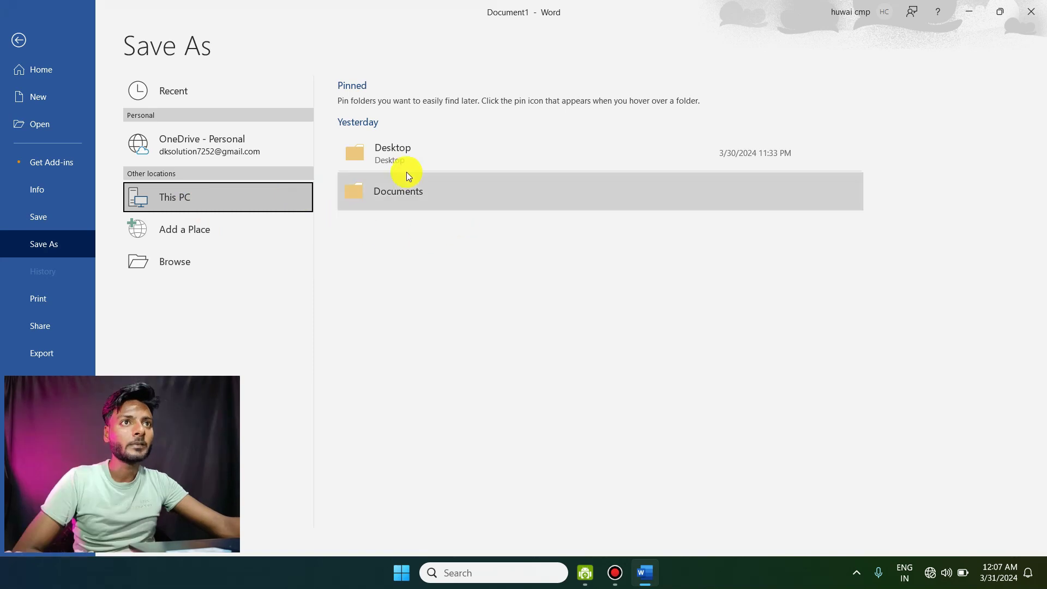
click(217, 263)
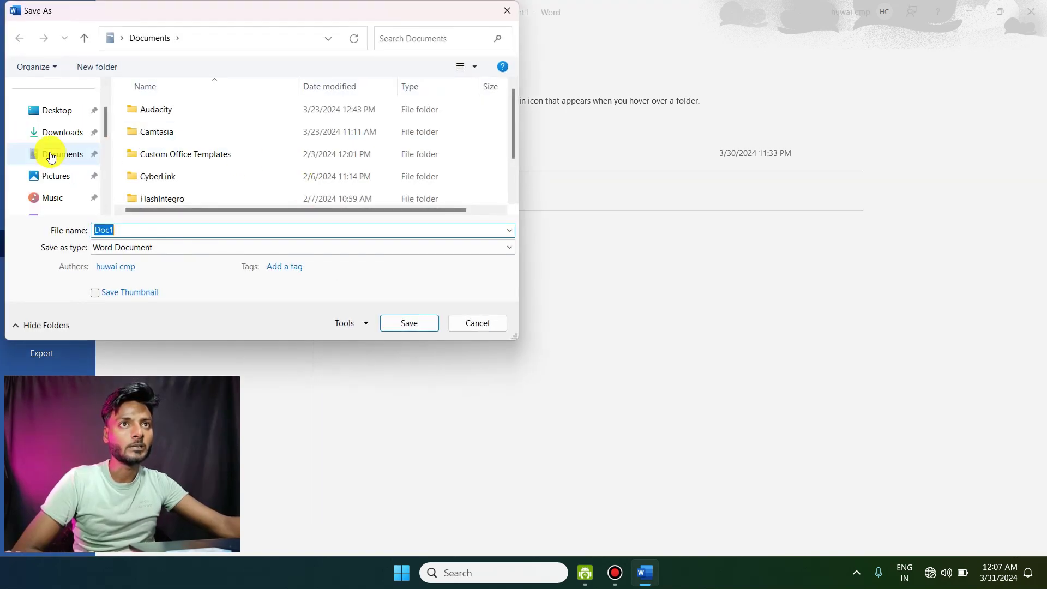
Step: Pick Desktop, keep Word Document as the file type, then cancel the dialog
scroll(51, 157, up, 2)
click(57, 180)
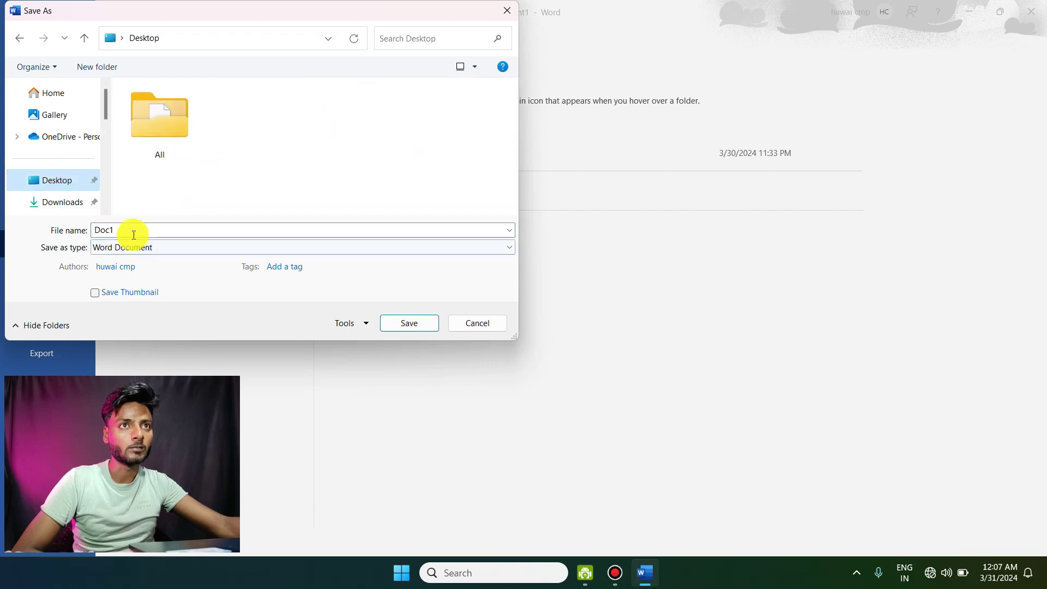
click(162, 251)
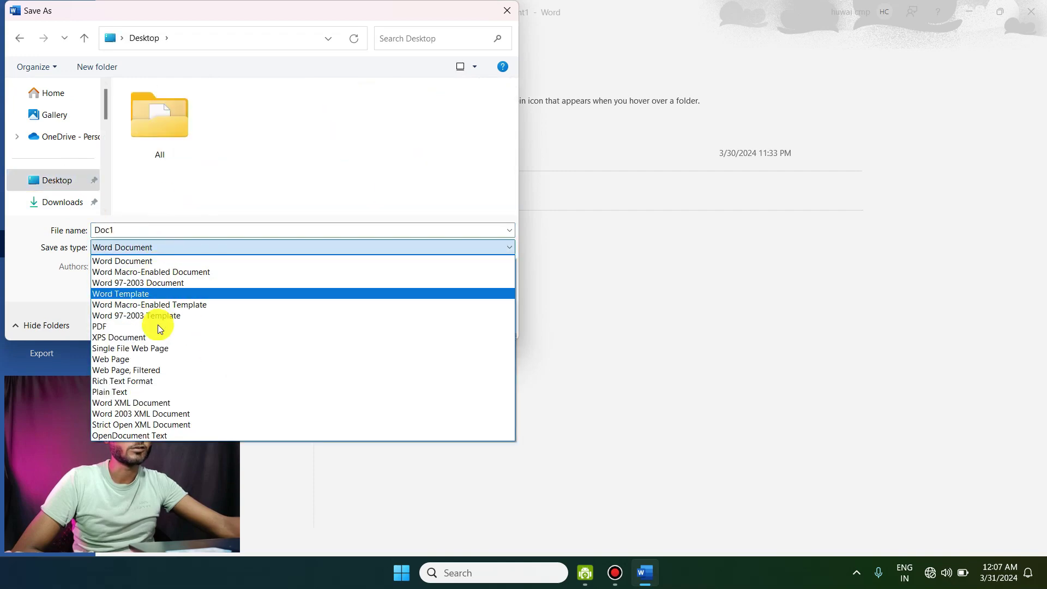
click(165, 260)
key(Escape)
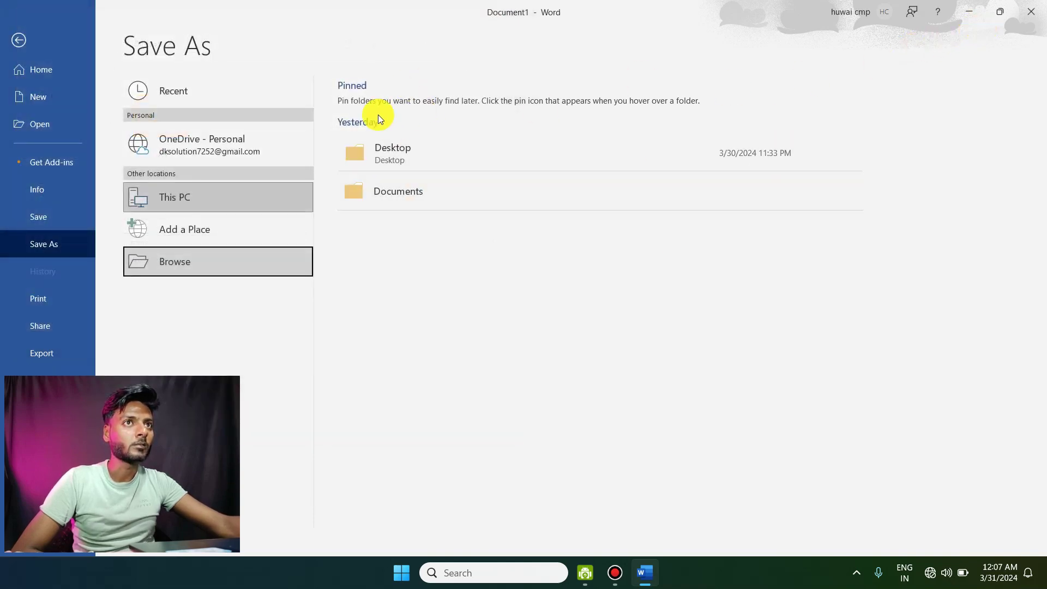
Step: Preview the twelve-photo sheet in Print, then return to the document
click(51, 301)
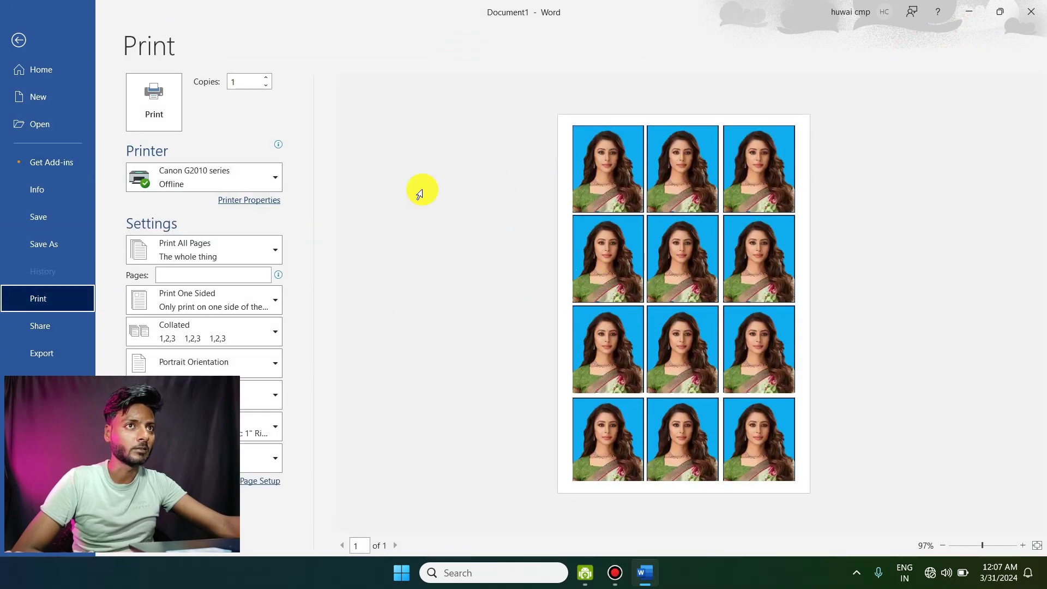
key(Escape)
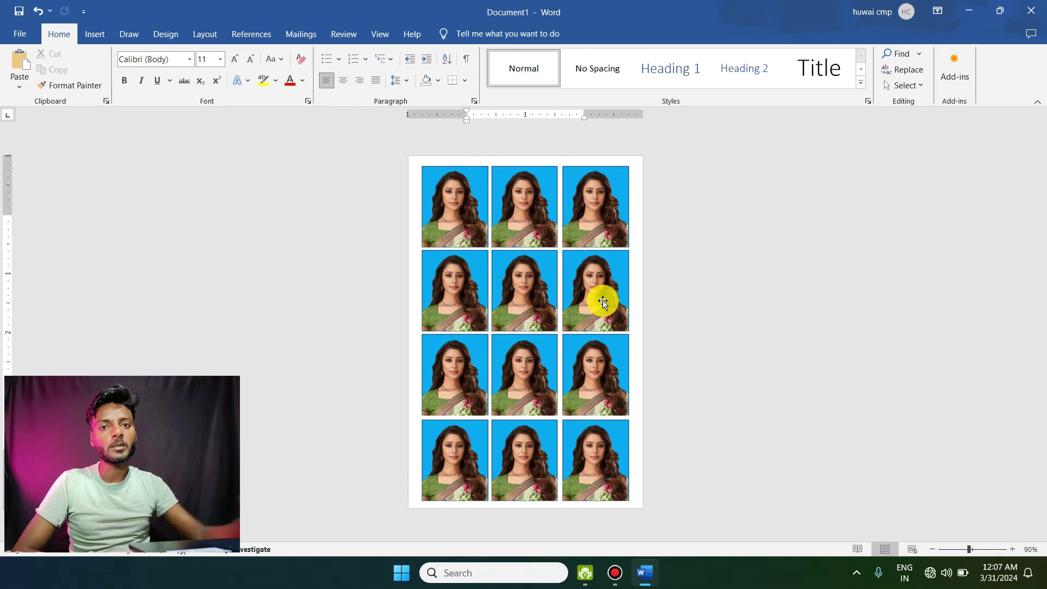